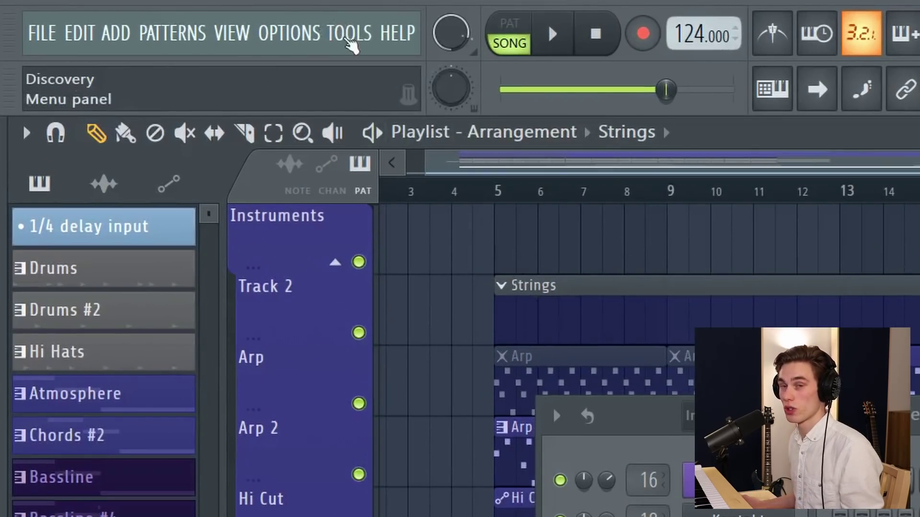
Step: Dump the last 2 minutes of the score log into the selected Strings pattern
left_click(142, 17)
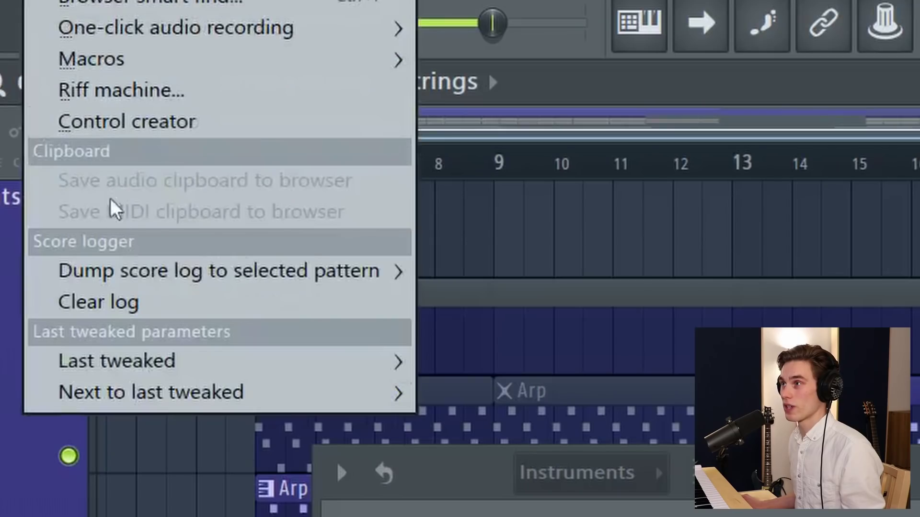
mouse_move(405, 282)
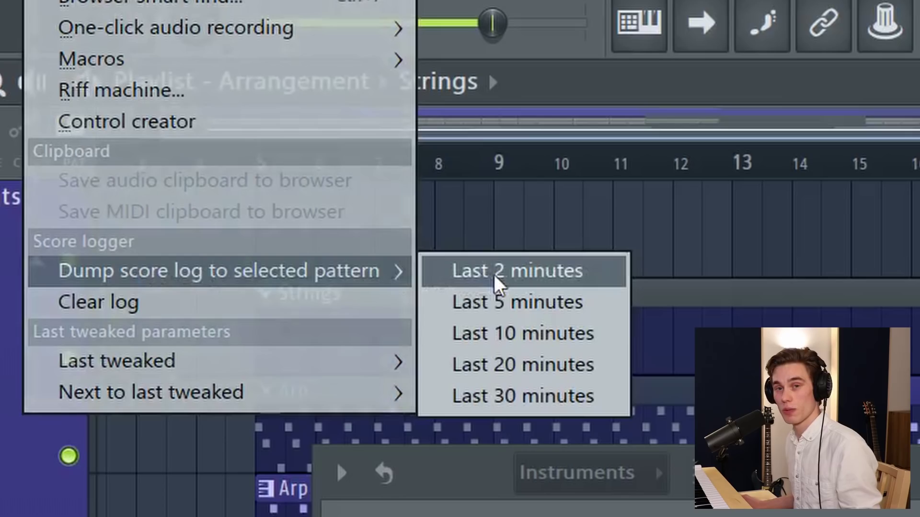
left_click(496, 282)
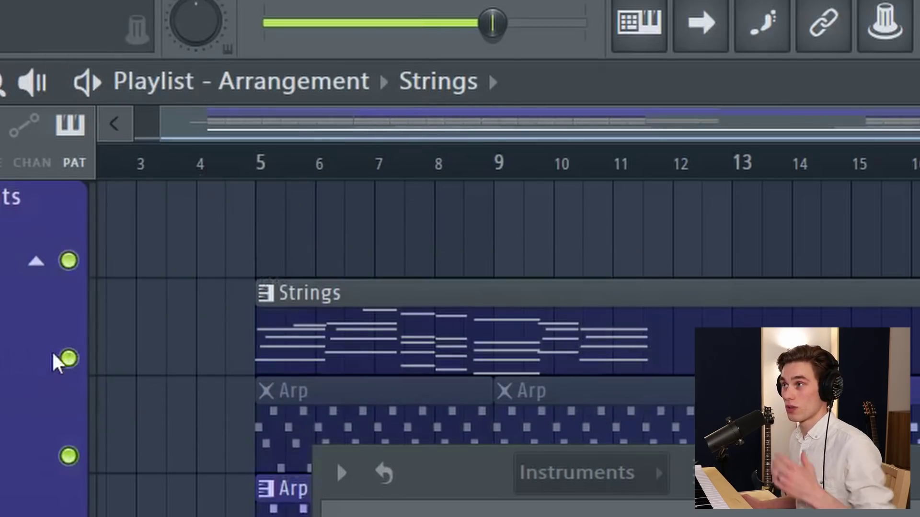
Step: Open the Strings clip on Track 2 in the piano roll and look over its recovered notes
double_click(437, 322)
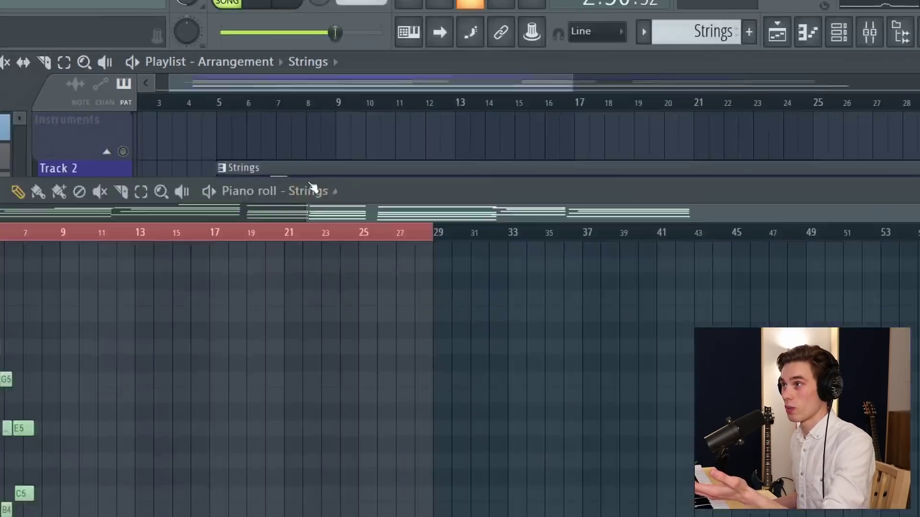
scroll(111, 163, "up", 3)
scroll(98, 156, "up", 4)
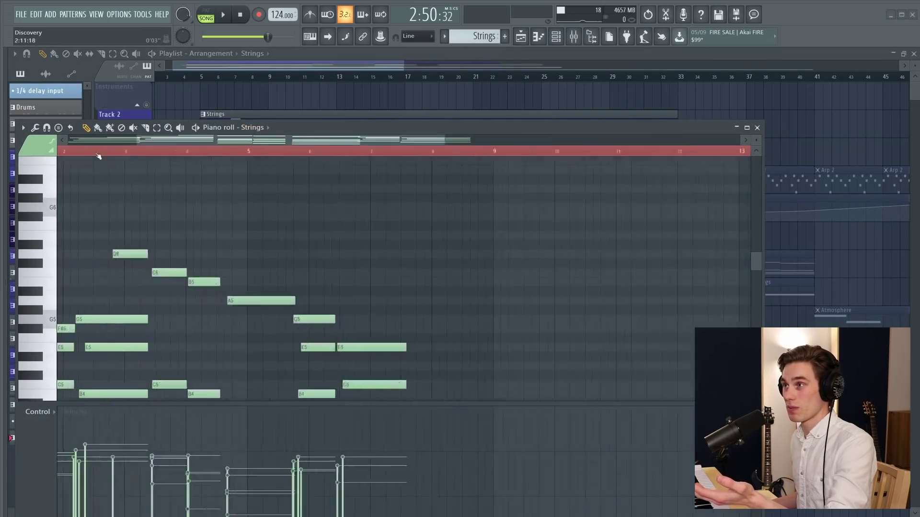
scroll(99, 156, "up", 3)
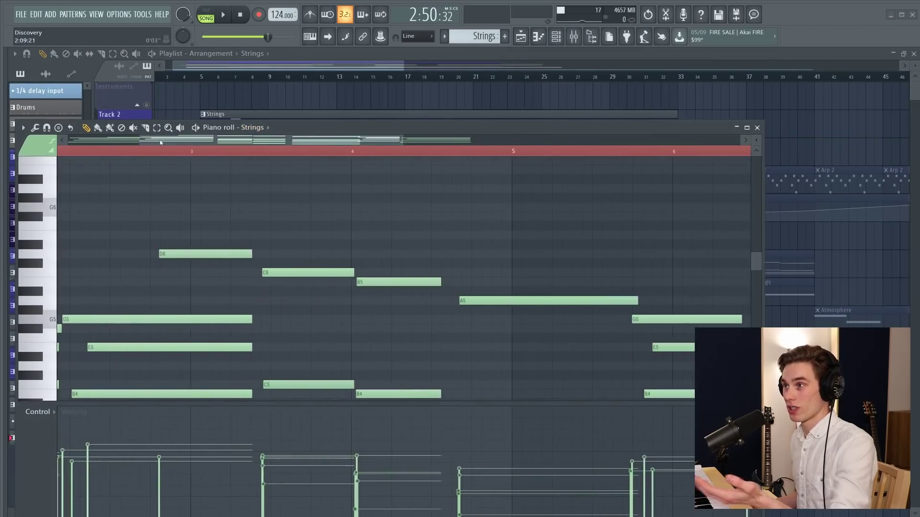
scroll(168, 259, "down", 5)
scroll(146, 157, "up", 2)
scroll(107, 151, "down", 3)
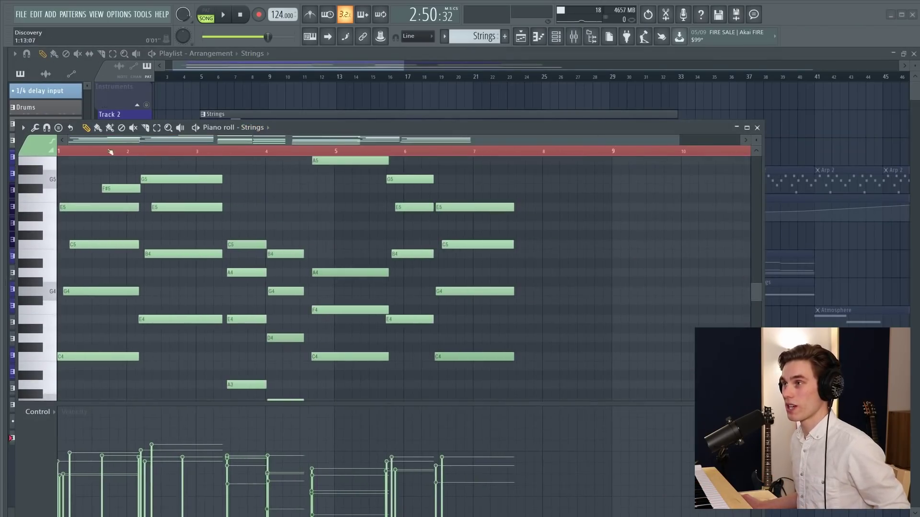
Step: Play back the Strings notes alongside the arrangement, following them in the piano roll, and stop playback after the last chord
key("space")
scroll(119, 267, "down", 1)
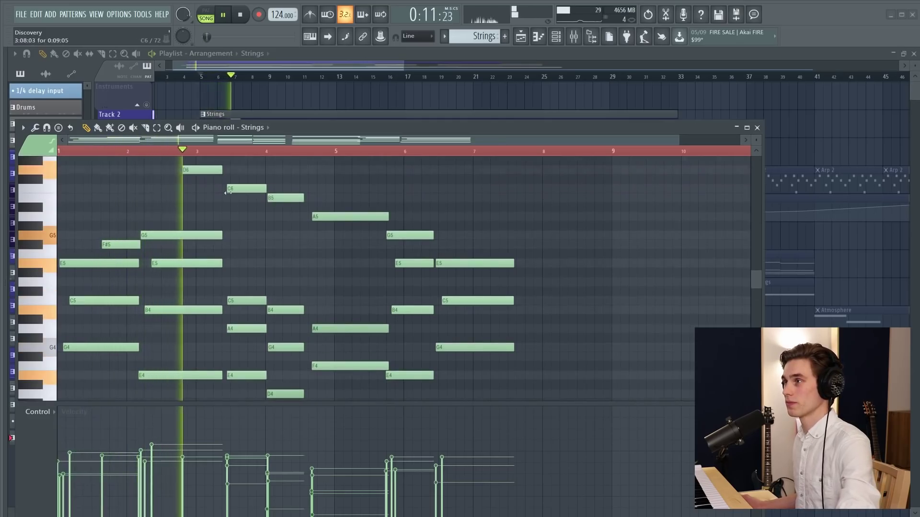
scroll(231, 199, "up", 2)
scroll(236, 240, "down", 3)
scroll(239, 249, "up", 1)
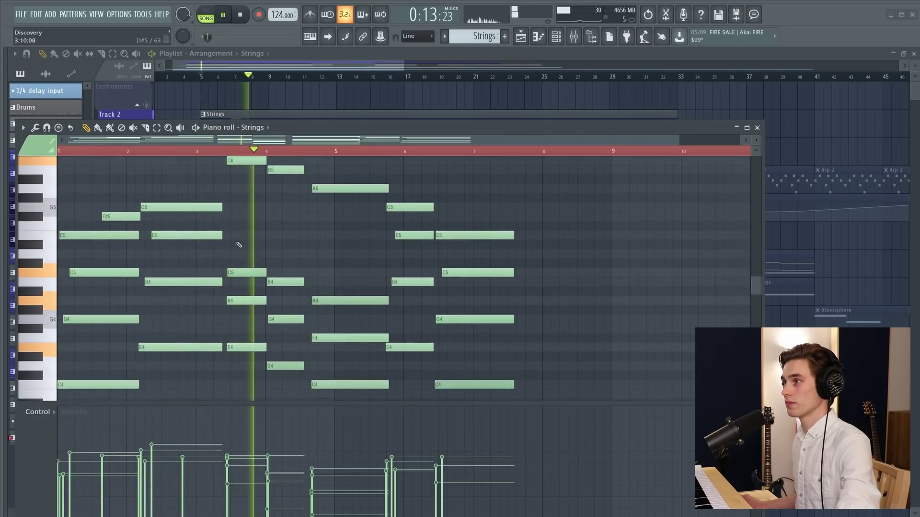
scroll(239, 245, "down", 5)
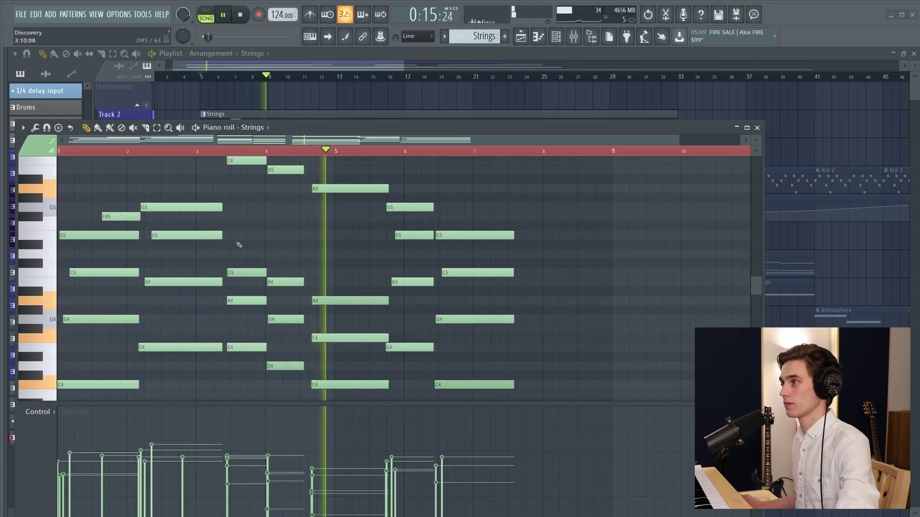
scroll(345, 263, "up", 5)
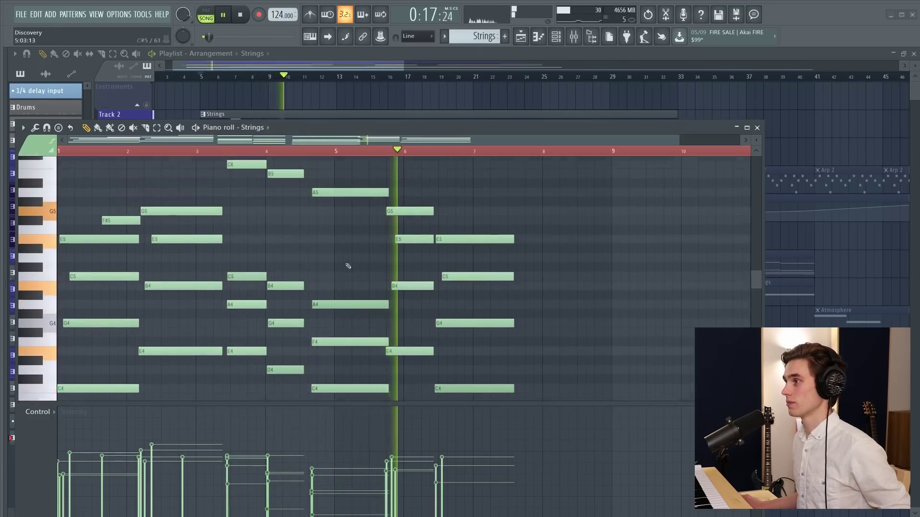
scroll(345, 263, "down", 5)
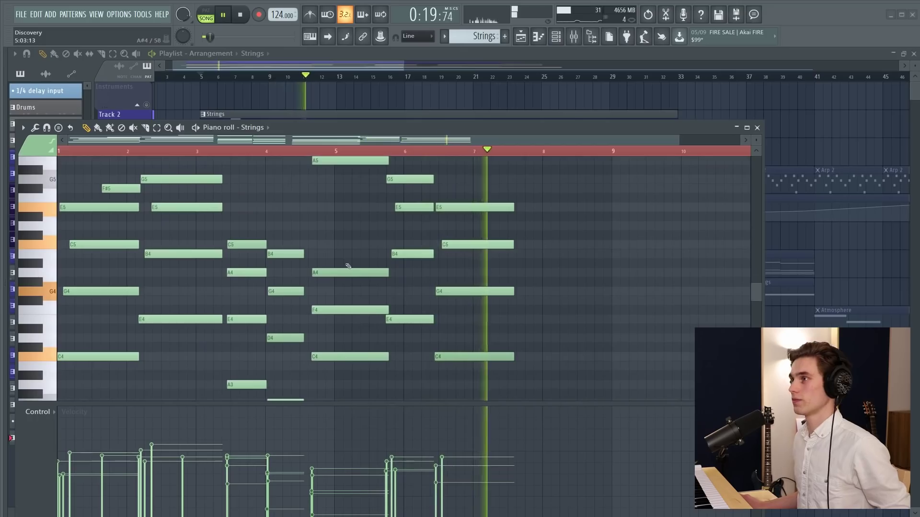
key("space")
Step: Check the highest and lowest notes of the Strings pattern, and close the piano roll and the channel rack
scroll(334, 268, "up", 5)
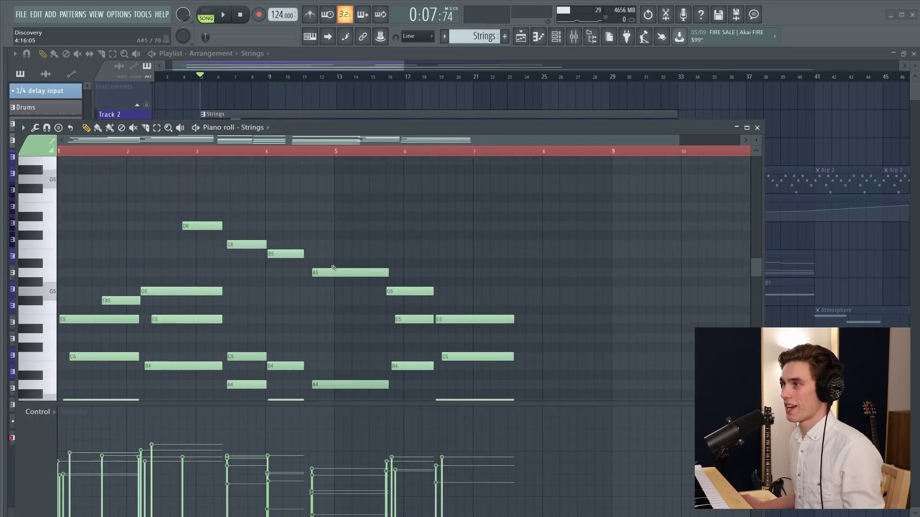
scroll(164, 273, "down", 5)
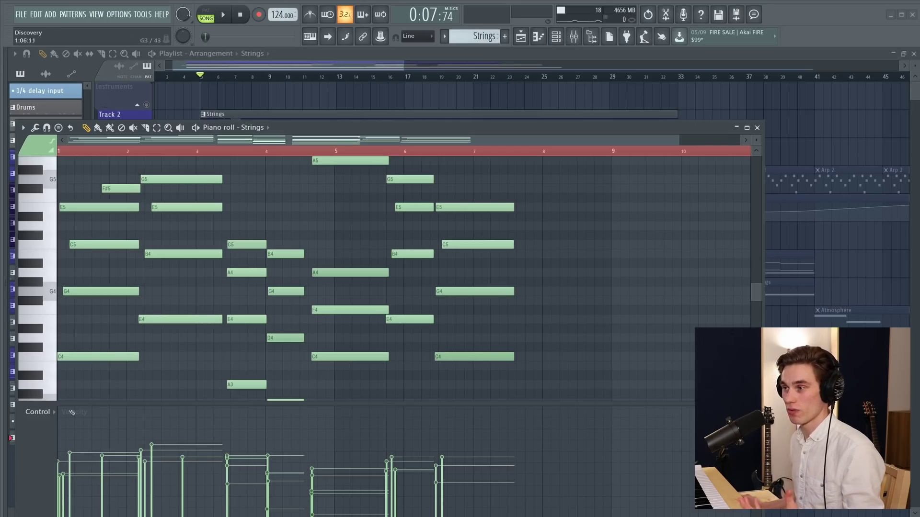
scroll(249, 234, "up", 3)
scroll(249, 235, "down", 7)
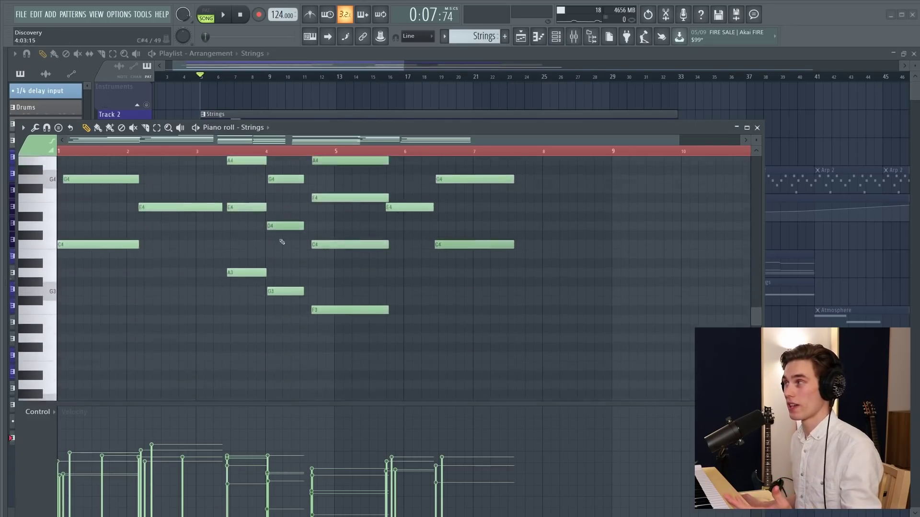
scroll(281, 240, "up", 5)
left_click(757, 128)
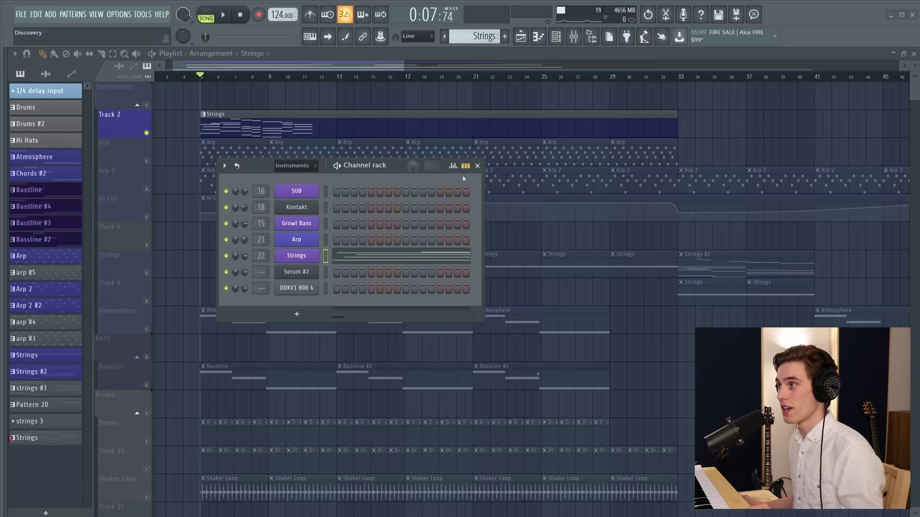
left_click(478, 166)
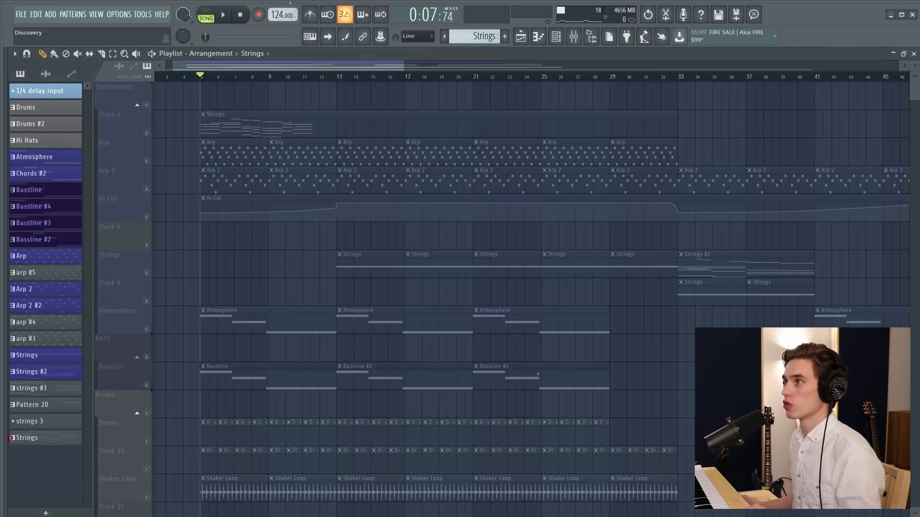
Step: Audition the song with the metronome enabled, and switch the metronome back off after stopping playback
left_click(311, 20)
left_click(225, 16)
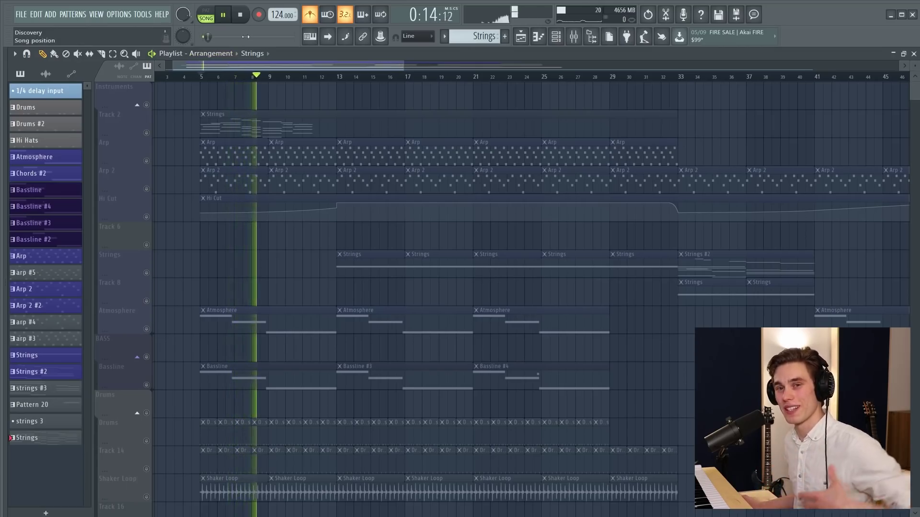
left_click(243, 17)
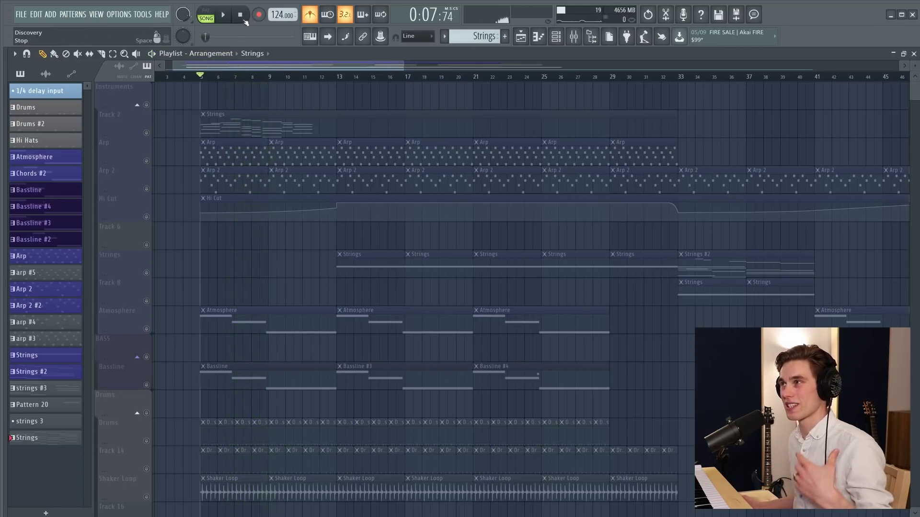
left_click(315, 17)
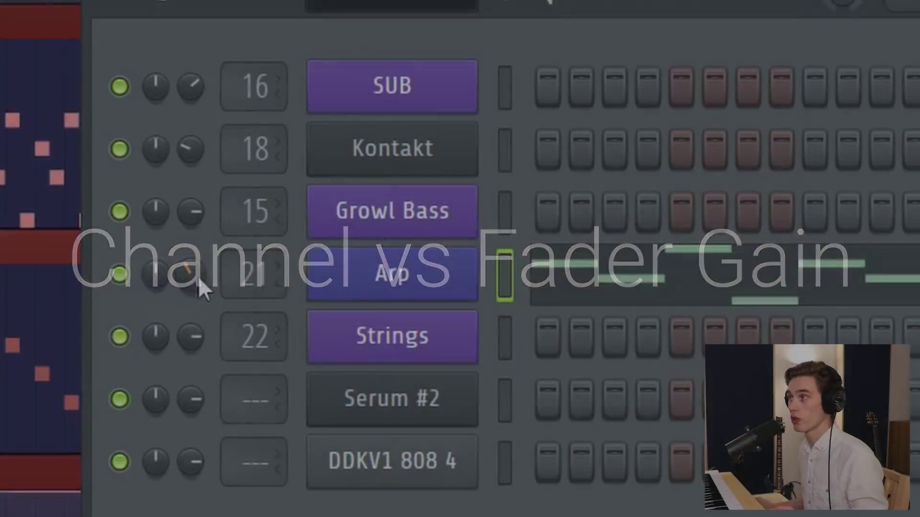
Step: Adjust the Arp channel's volume in the channel rack, and view the matching volume control in its Serum instrument settings
left_click_drag(191, 274, 191, 295)
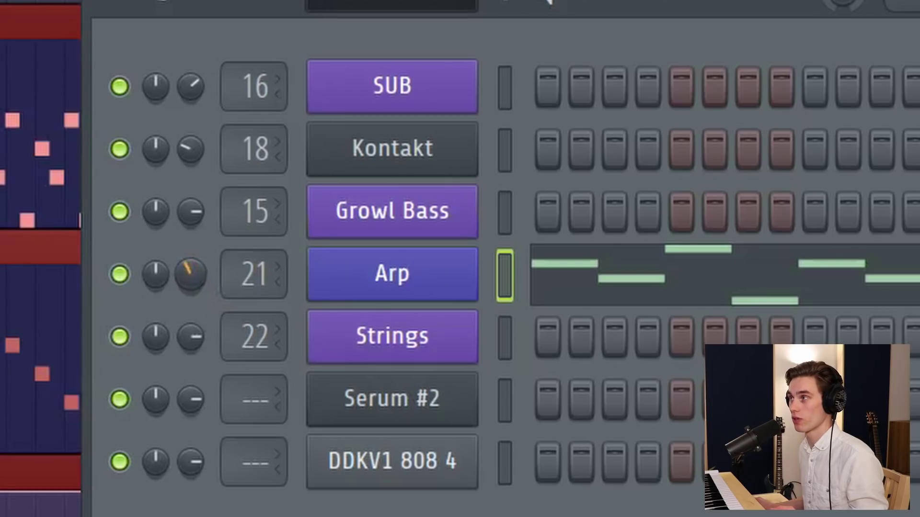
left_click(335, 274)
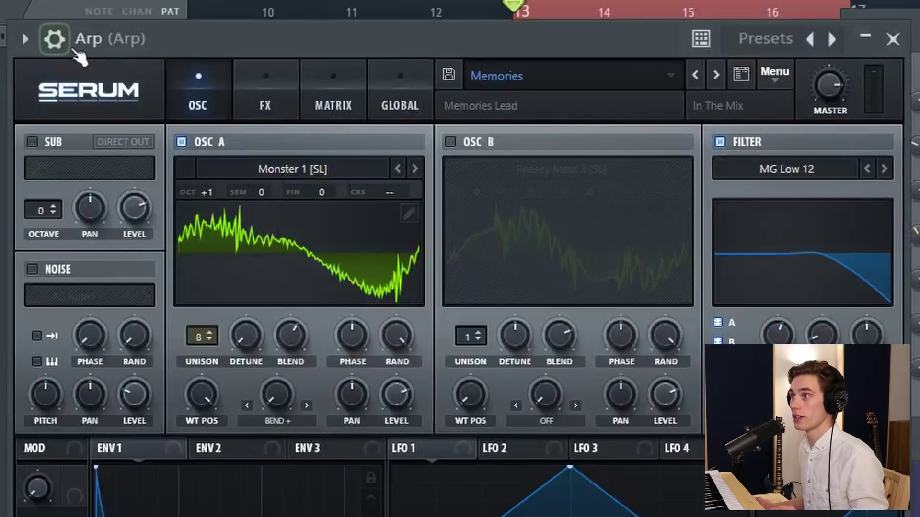
left_click(54, 38)
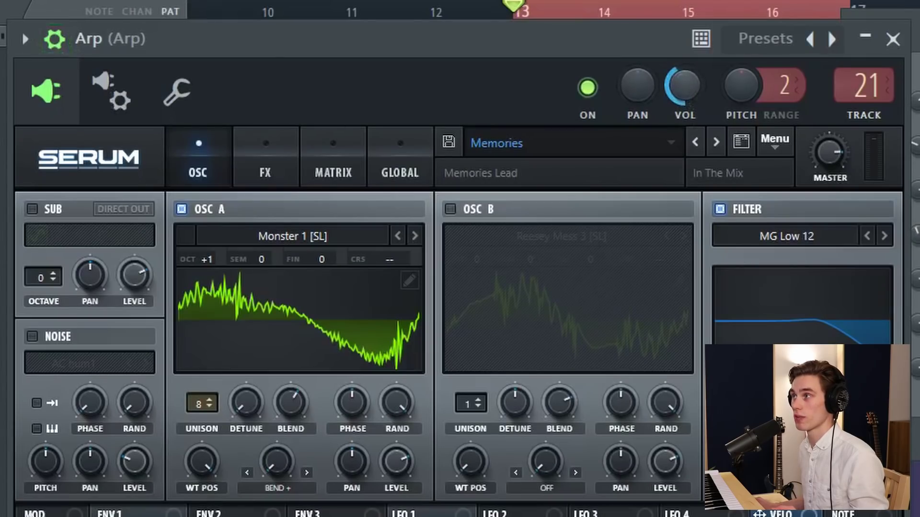
left_click(892, 39)
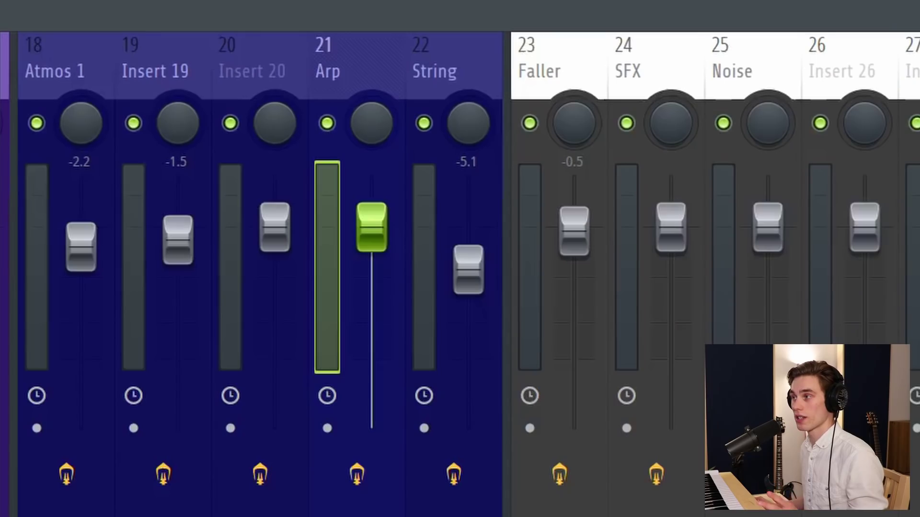
Step: Compare the Arp's mixer fader with its channel volume knob by nudging each one
mouse_move(382, 240)
left_mouse_down()
mouse_move(381, 341)
mouse_move(382, 200)
mouse_move(381, 235)
left_mouse_up()
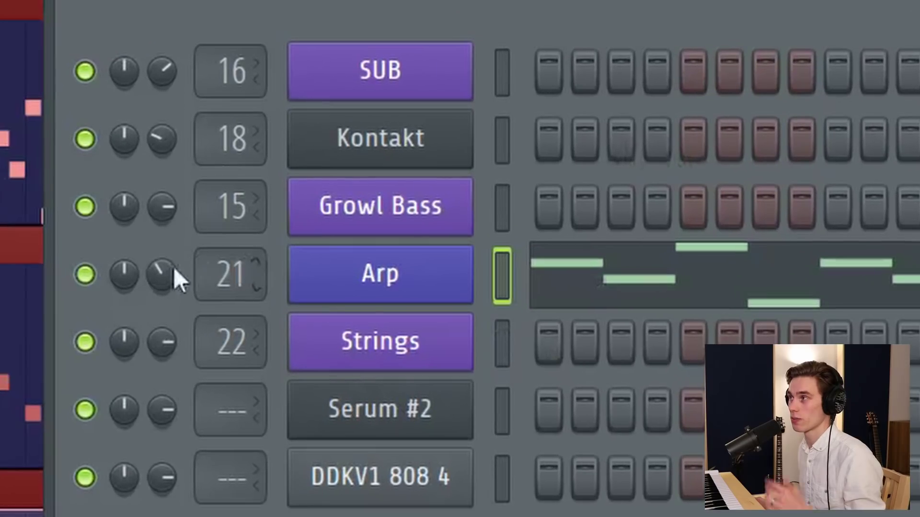
left_click_drag(423, 159, 423, 161)
mouse_move(162, 276)
left_mouse_down()
mouse_move(163, 283)
mouse_move(163, 276)
left_mouse_up()
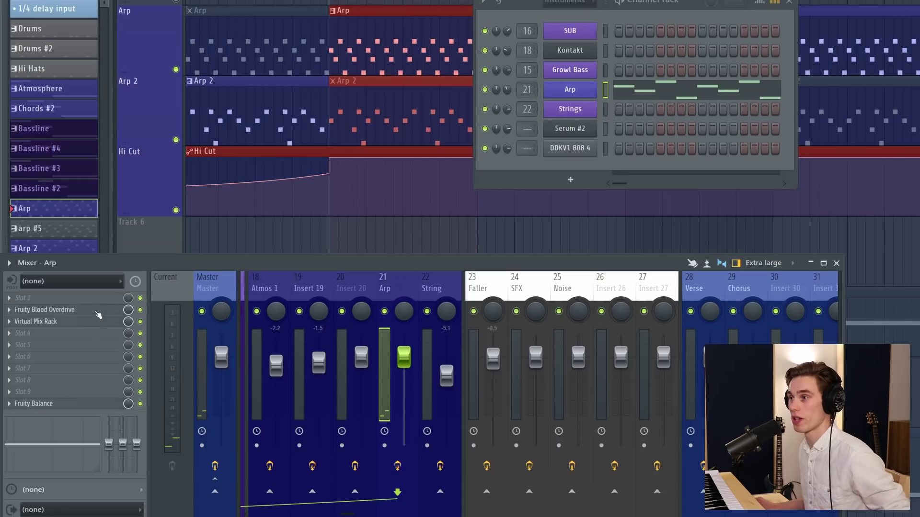
Step: Open Fruity Blood Overdrive on the Arp mixer track, and try raising and lowering its pre amp
left_click(97, 312)
left_click(505, 90)
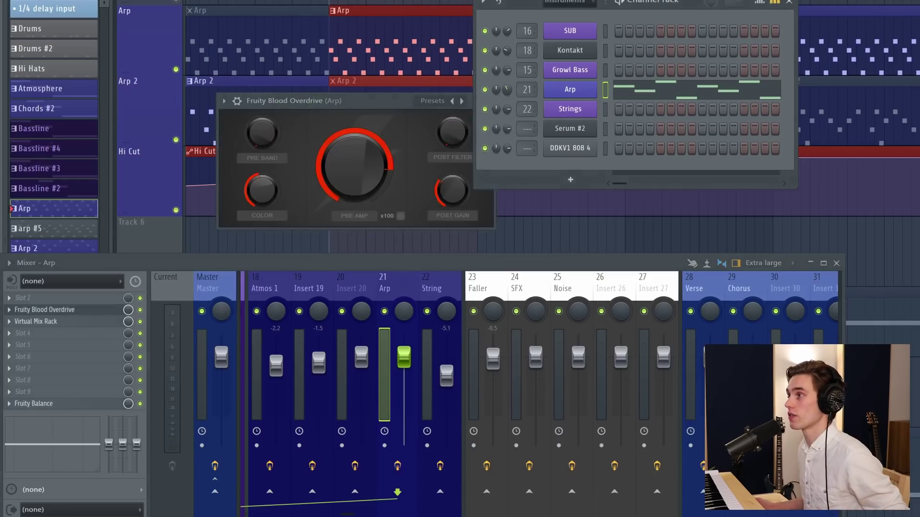
left_click_drag(360, 162, 354, 151)
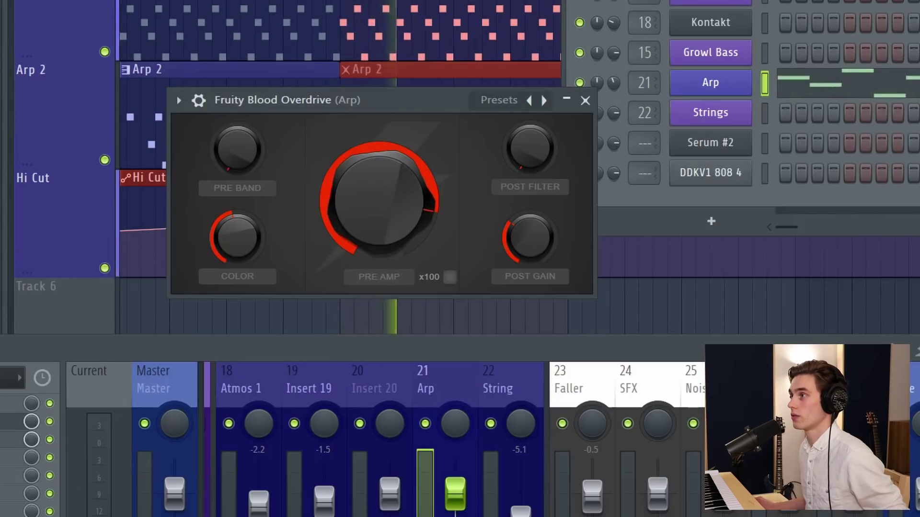
left_click_drag(379, 200, 379, 208)
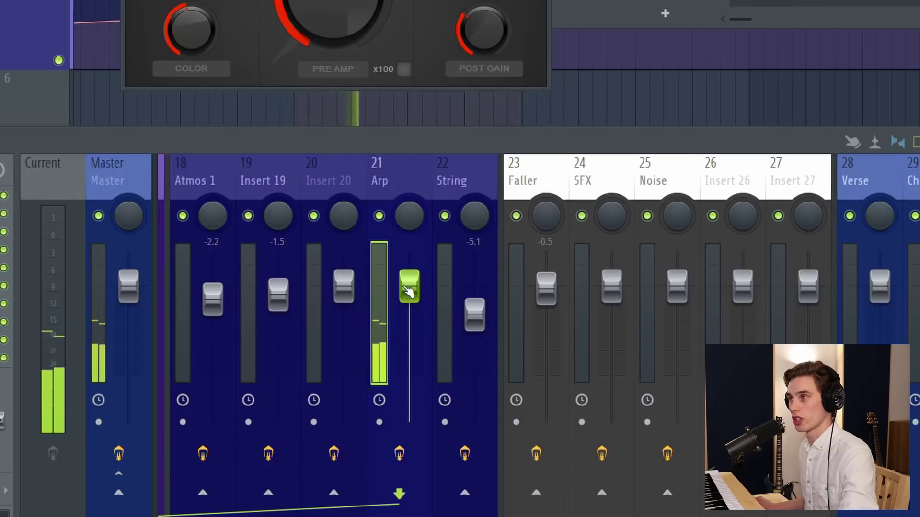
Step: Pull the Arp mixer fader down to -3.0 dB, and raise the Arp channel's volume to 100% as the loop plays
mouse_move(409, 291)
left_mouse_down()
mouse_move(410, 348)
mouse_move(410, 295)
left_mouse_up()
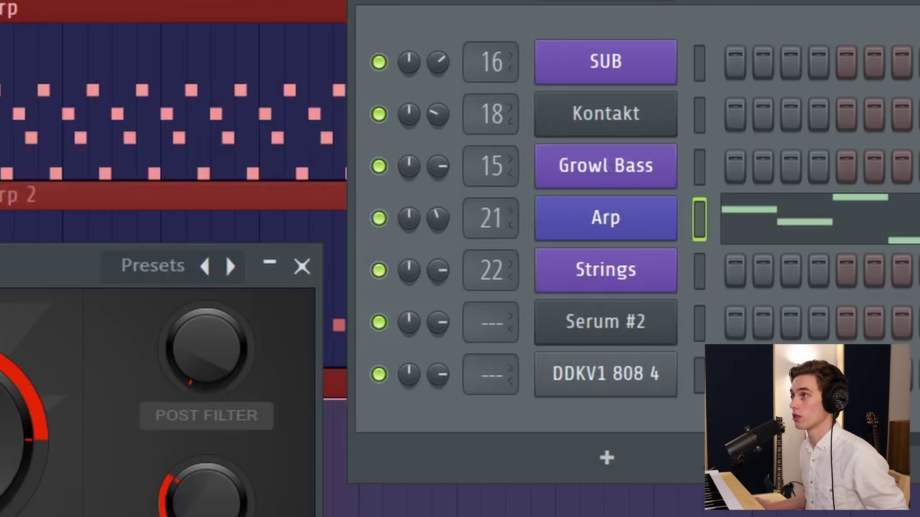
key("space")
left_click_drag(438, 219, 438, 153)
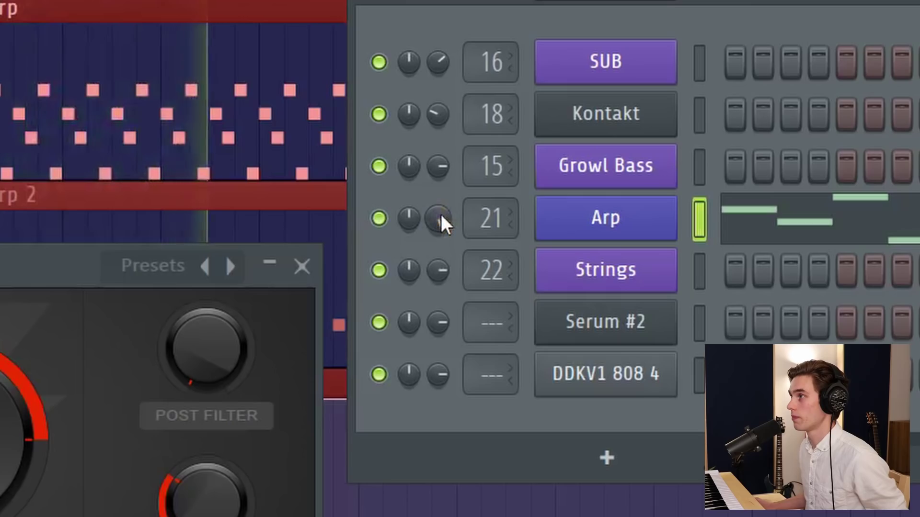
left_click_drag(440, 222, 440, 252)
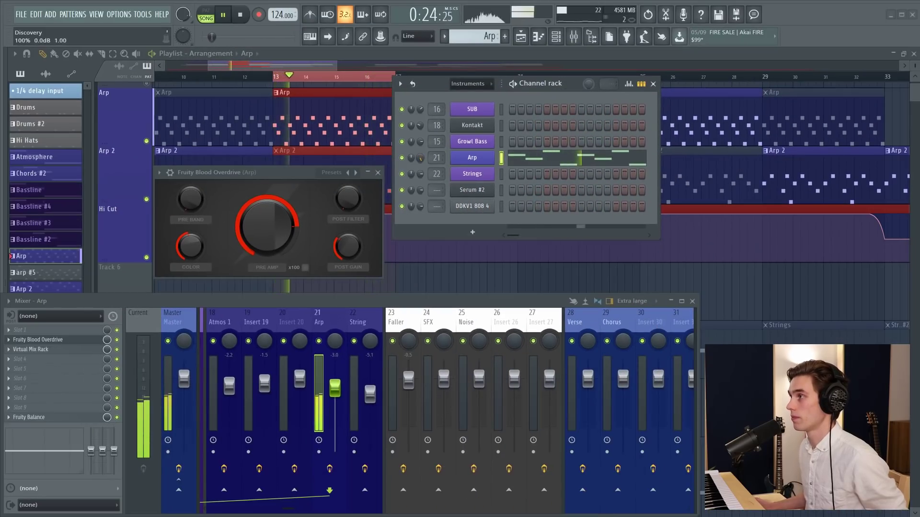
Step: Lower the Arp's mixer fader during playback, and compare its effect with the channel volume knob
left_click_drag(341, 391, 341, 427)
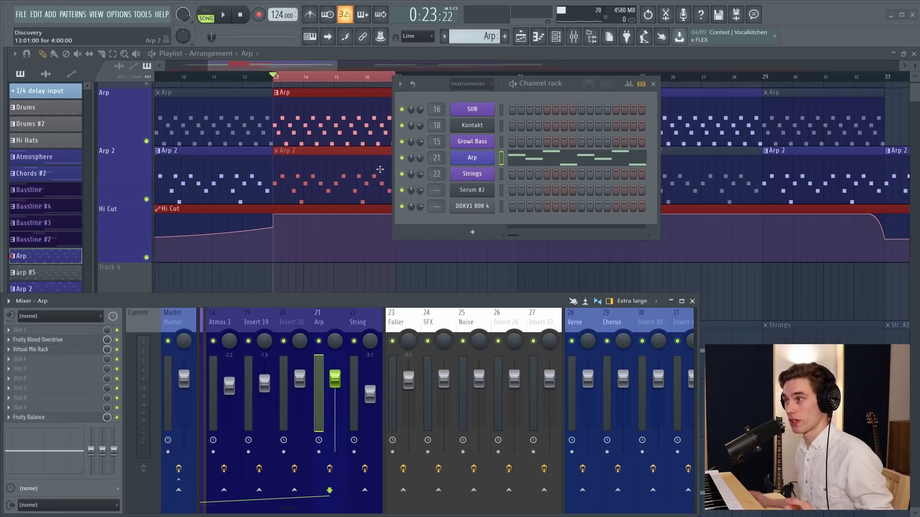
left_click_drag(418, 159, 418, 165)
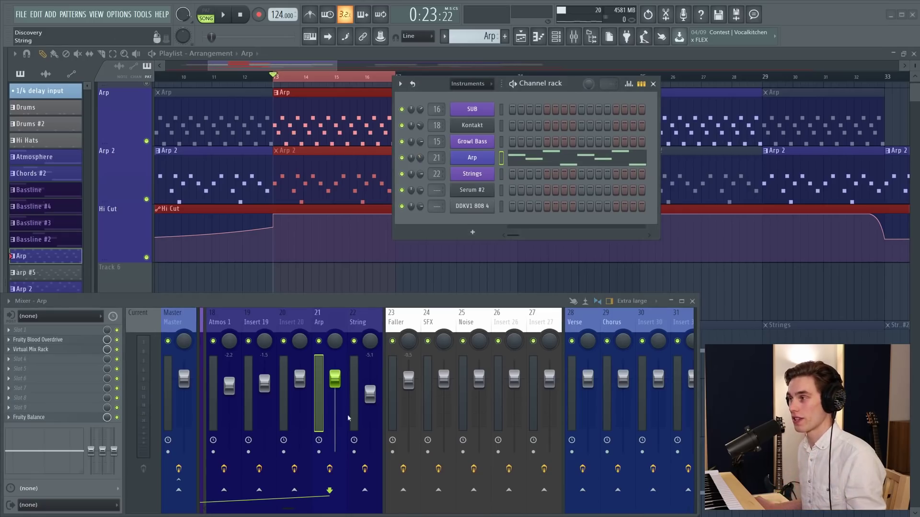
mouse_move(335, 379)
left_mouse_down()
mouse_move(335, 387)
mouse_move(335, 379)
left_mouse_up()
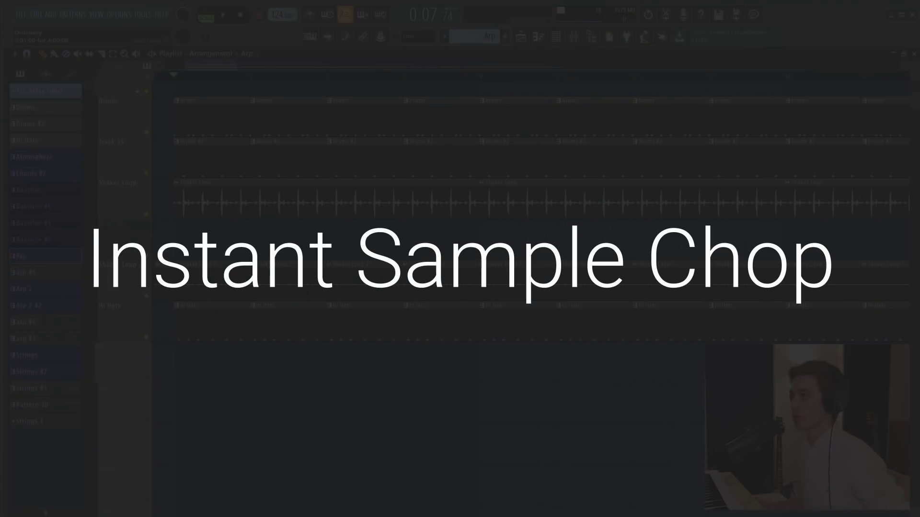
Step: Pick up the existing Shaker Loop clip and place a copy on the Shaker Loop track in the empty area at bar 89
scroll(197, 75, "down", 2)
left_click(208, 203)
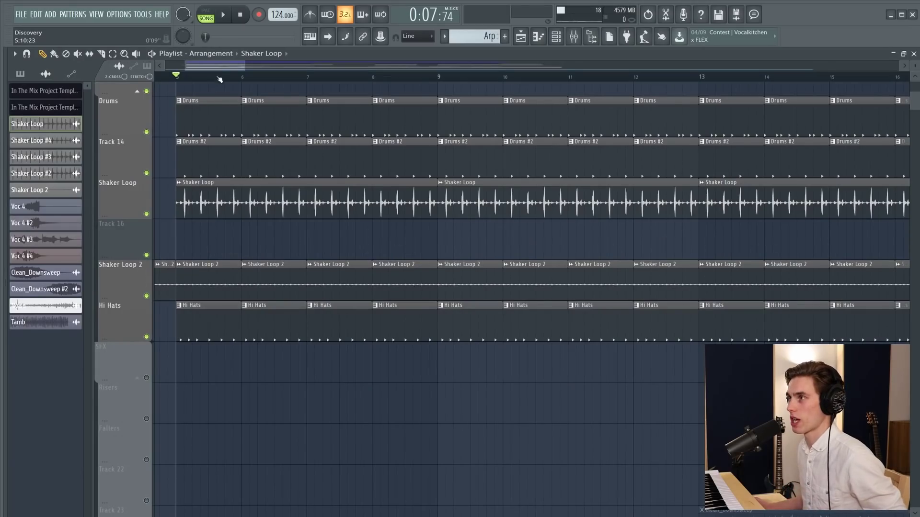
scroll(211, 78, "down", 5)
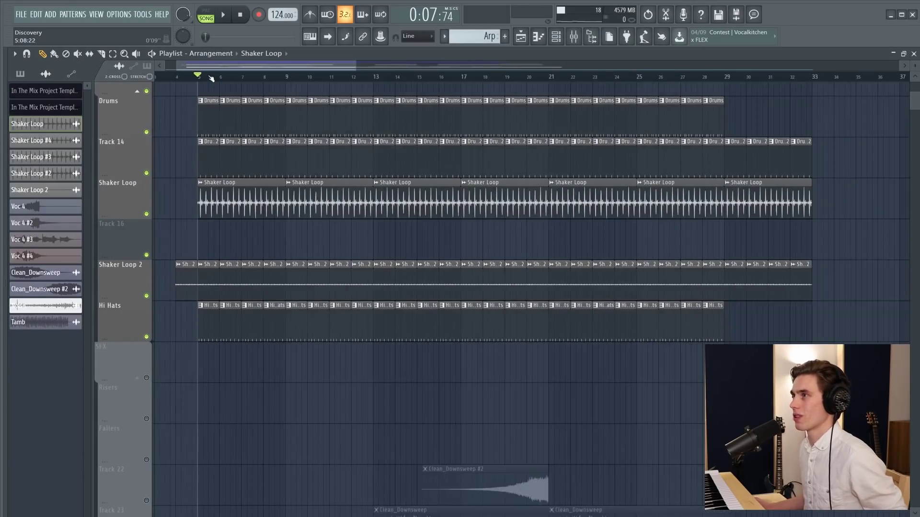
scroll(537, 81, "down", 2)
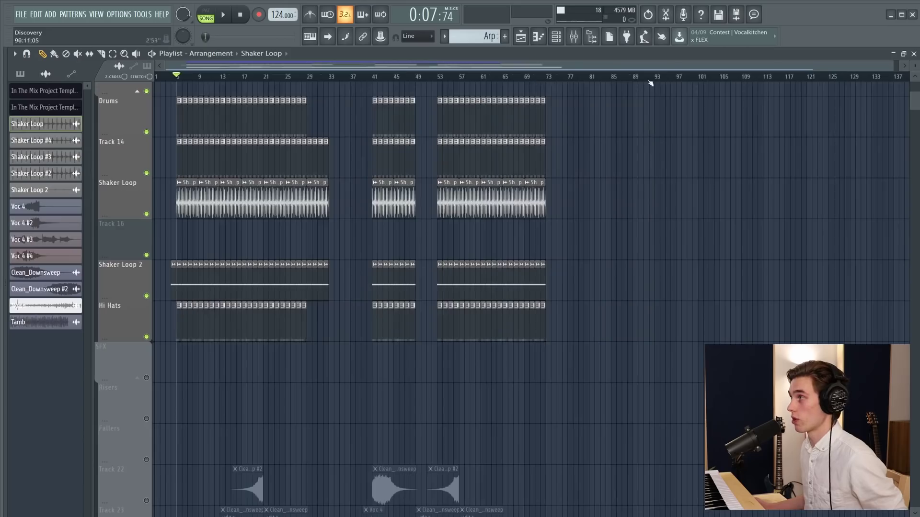
scroll(660, 78, "up", 6)
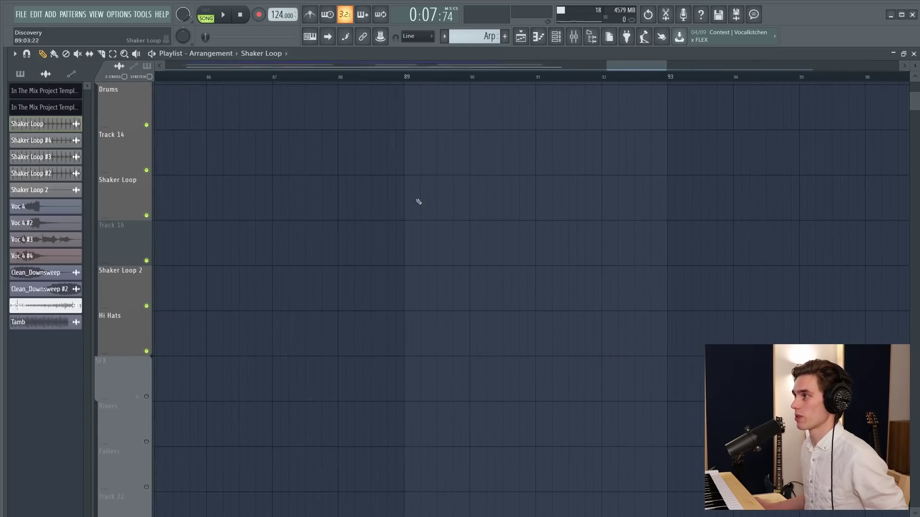
left_click(413, 179)
scroll(411, 78, "down", 3)
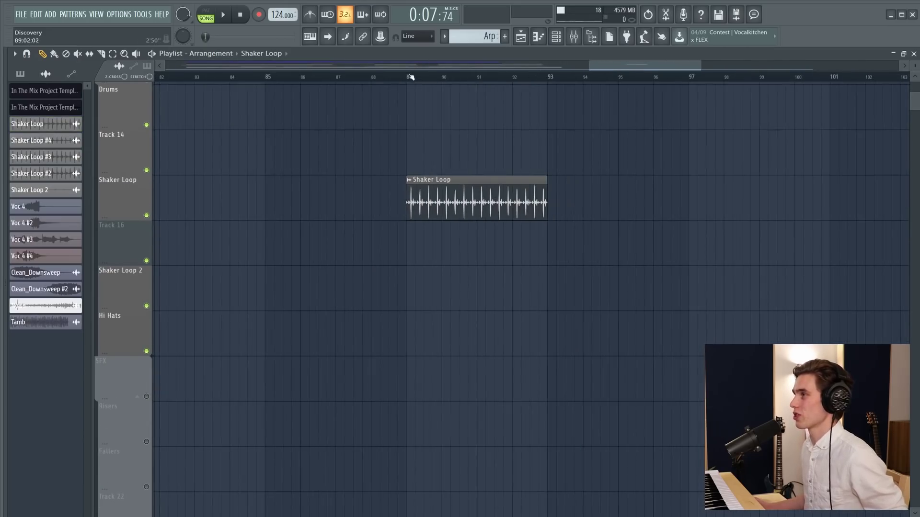
Step: Play the Shaker Loop clip from bar 89, and shorten it to two bars so it ends at bar 91
left_click(409, 78)
scroll(467, 79, "up", 2)
key("space")
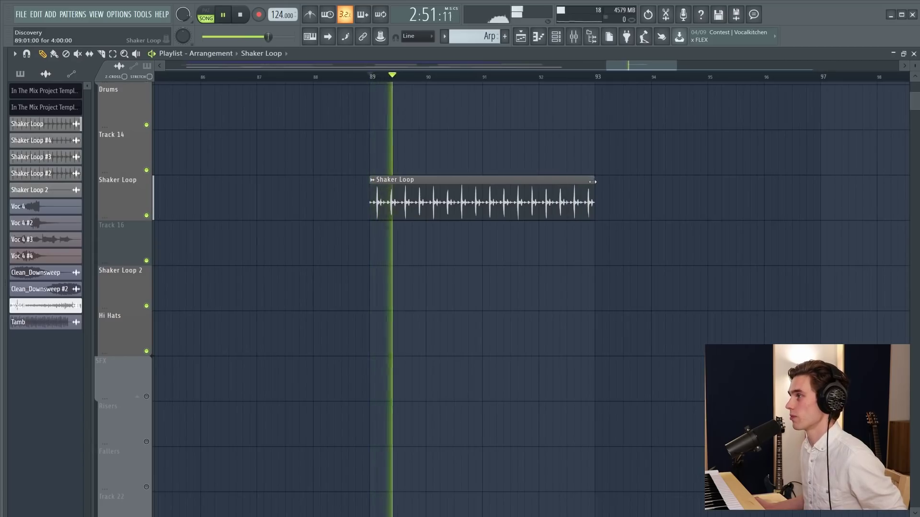
left_click_drag(593, 191, 482, 199)
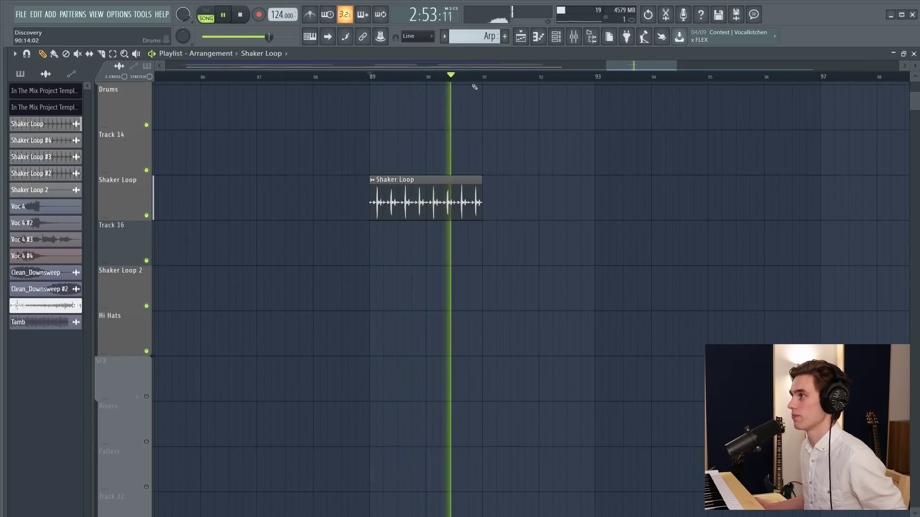
scroll(475, 80, "up", 2)
key("space")
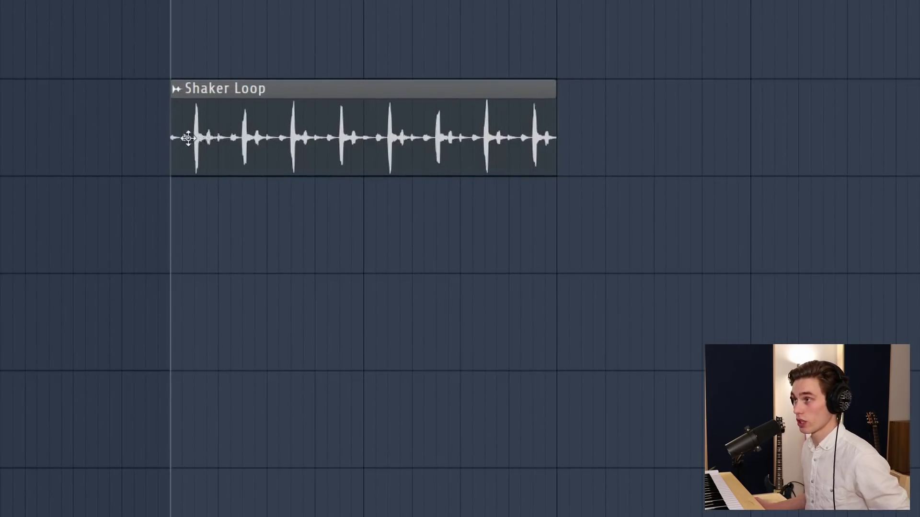
Step: Try slicing the Shaker Loop clip by hand in three places, and undo the cuts
left_click_drag(183, 62, 185, 136)
left_click_drag(254, 84, 230, 209)
left_click_drag(376, 82, 378, 238)
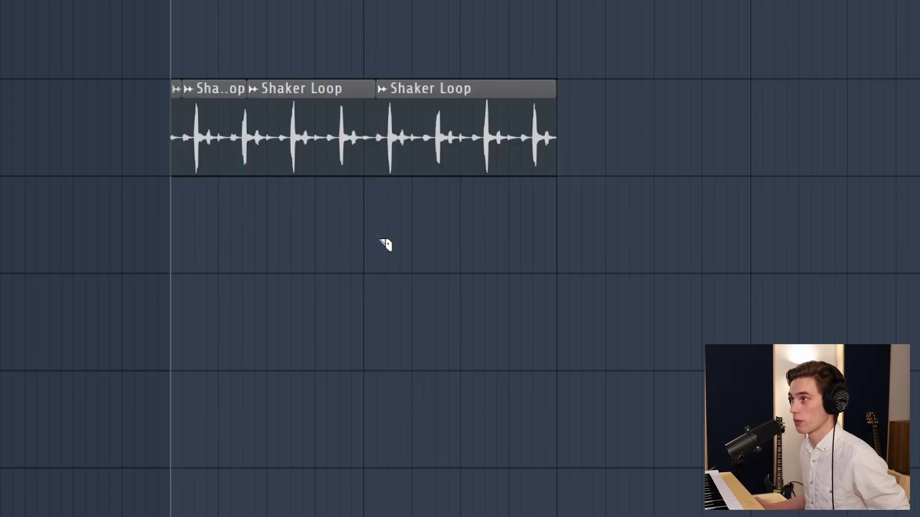
key("ctrl+alt+z")
key("ctrl+alt+z")
key("ctrl+z")
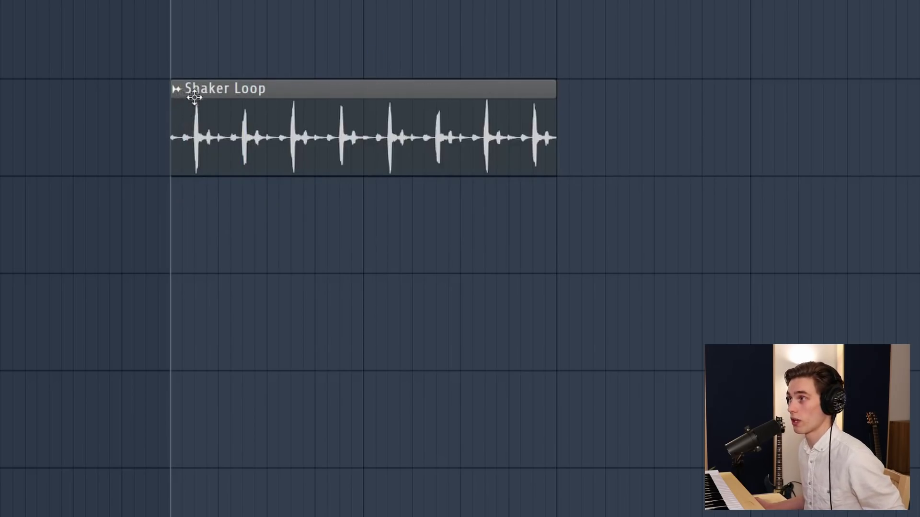
Step: Place a second Shaker Loop clip on the track directly below at bar 89, and chop it with auto-slicing
left_click(178, 232)
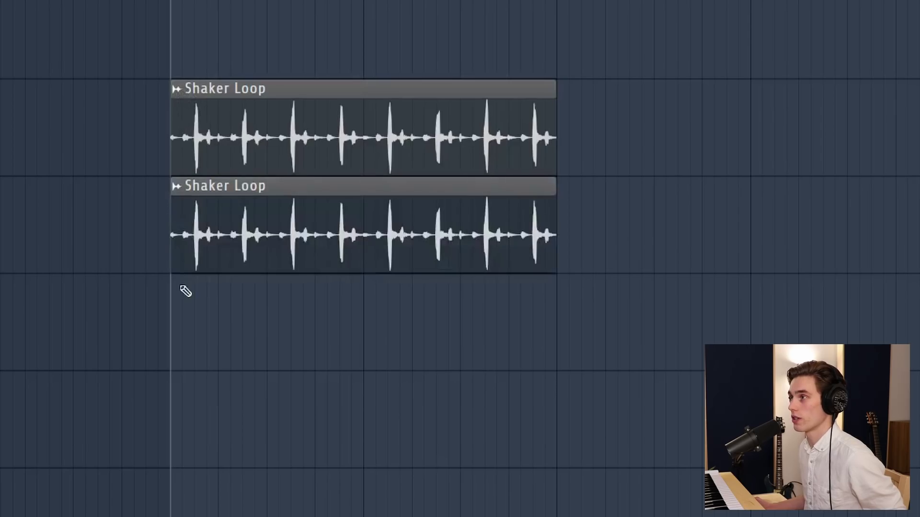
right_click(182, 189)
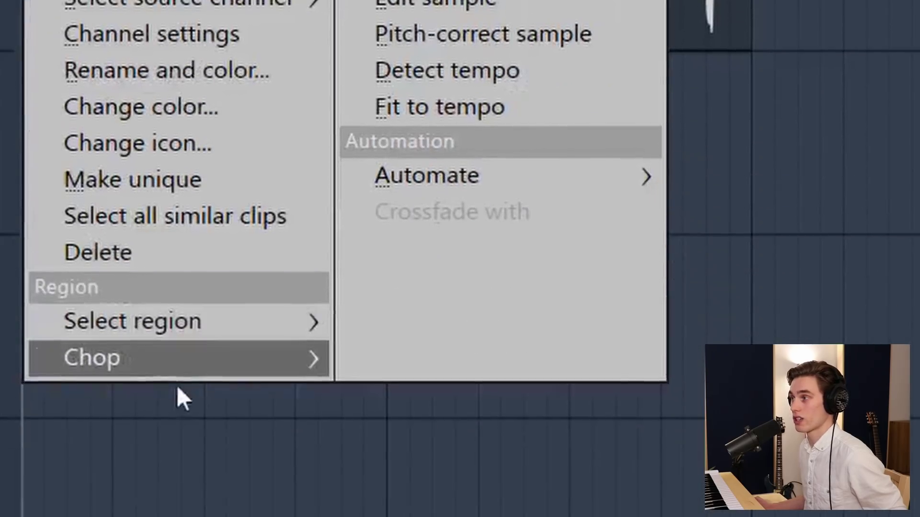
mouse_move(191, 366)
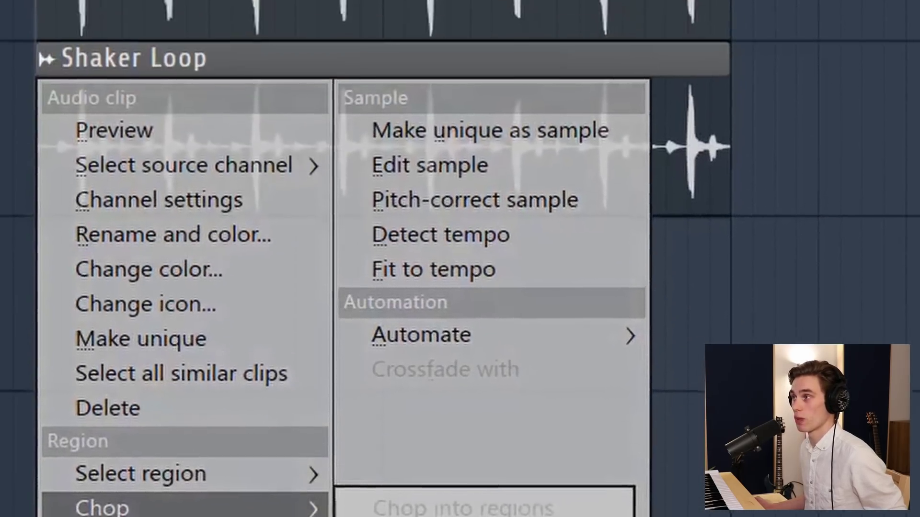
left_click(472, 480)
left_click(369, 442)
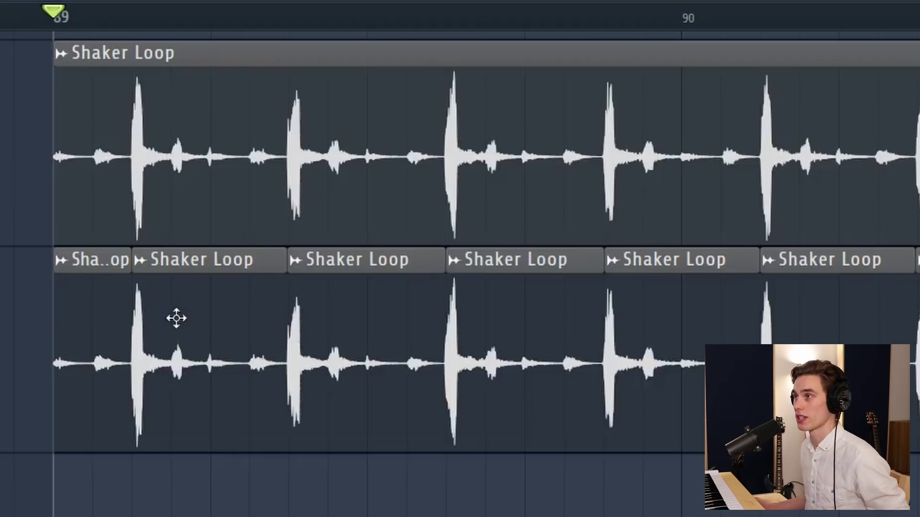
Step: Rearrange the first slices: replace the first hit with a short quiet slice, shift neighbouring hits onto new beats, and fill the gaps with short slices
right_click(195, 311)
left_click(150, 349)
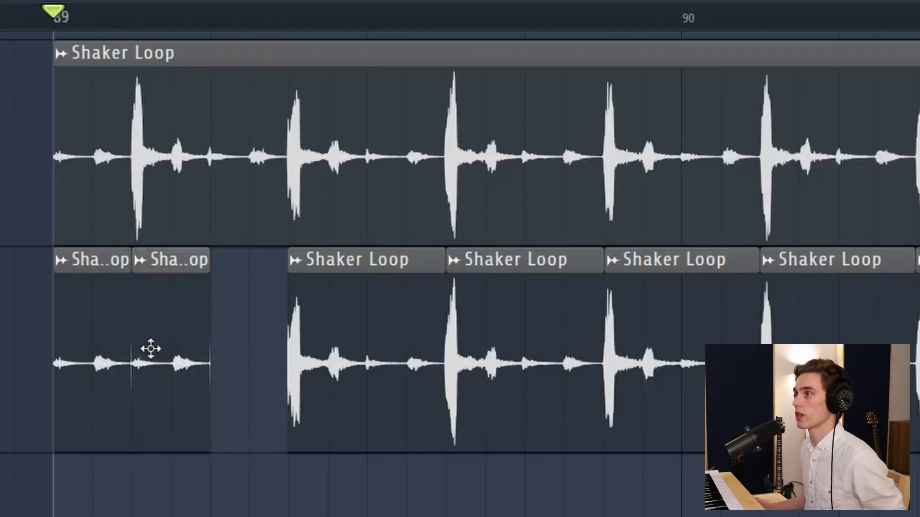
left_click_drag(315, 310, 242, 312)
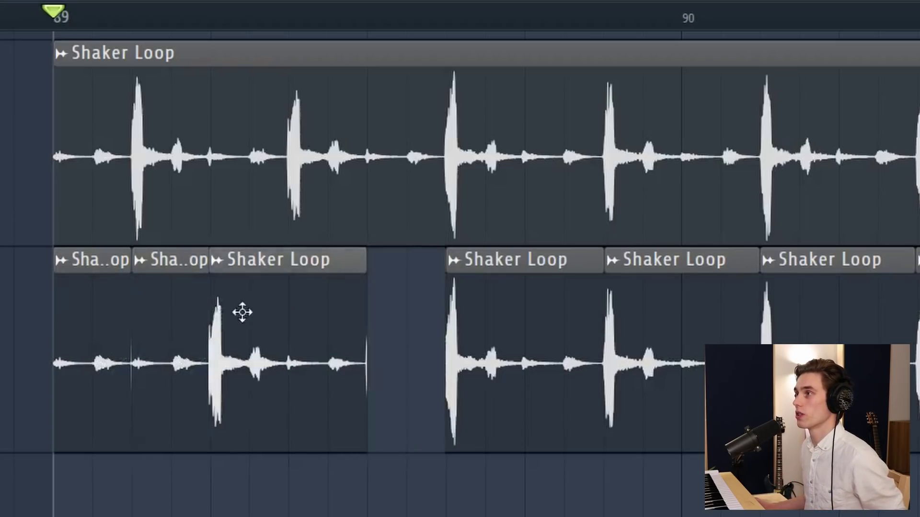
left_click(410, 367)
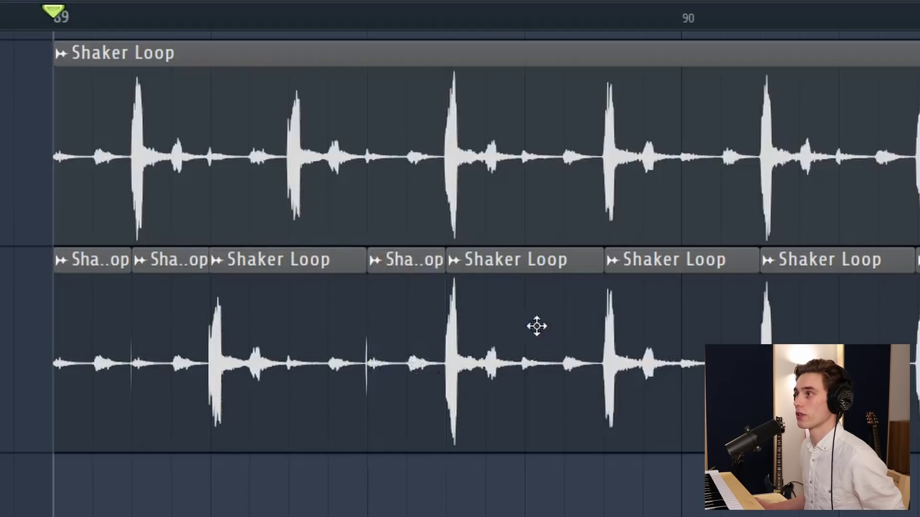
left_click_drag(536, 325, 604, 322)
left_click(478, 322)
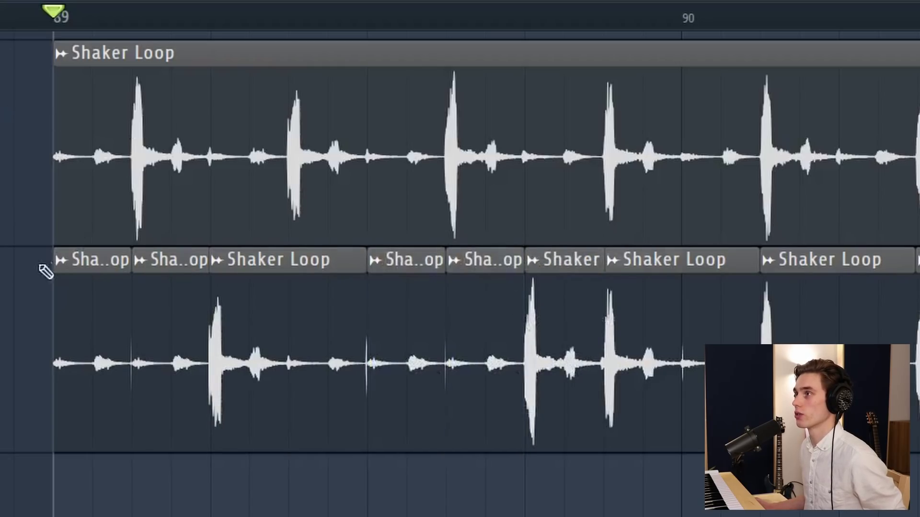
Step: Compare the original Shaker Loop with the chopped version by muting each in turn and playing from bar 89
left_click(59, 261)
key("space")
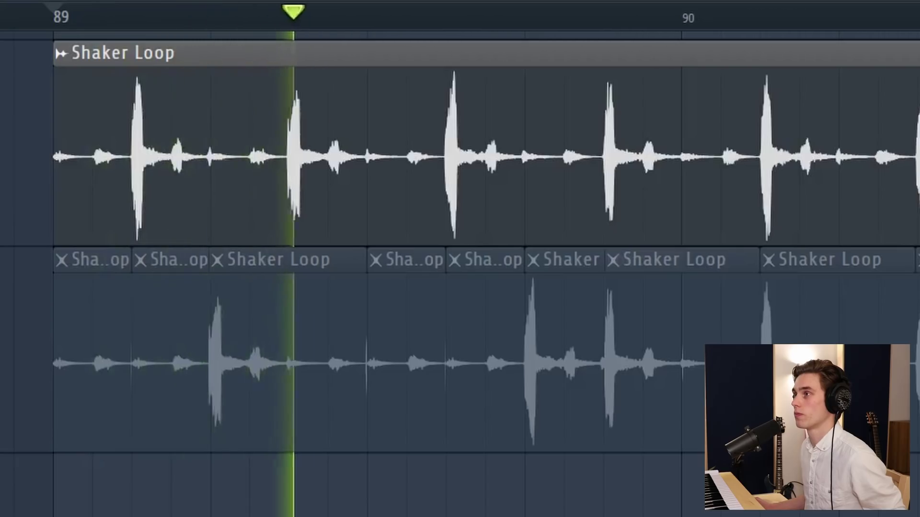
key("space")
left_click(60, 53)
key("space")
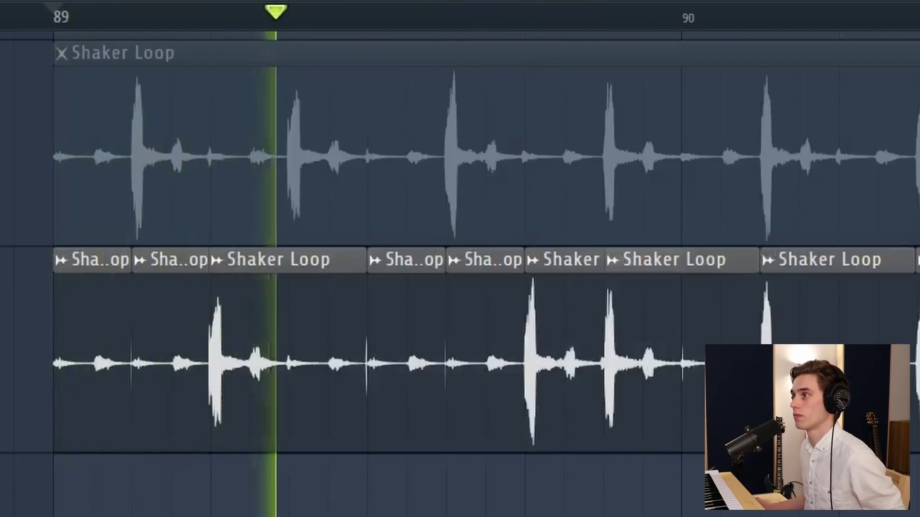
key("space")
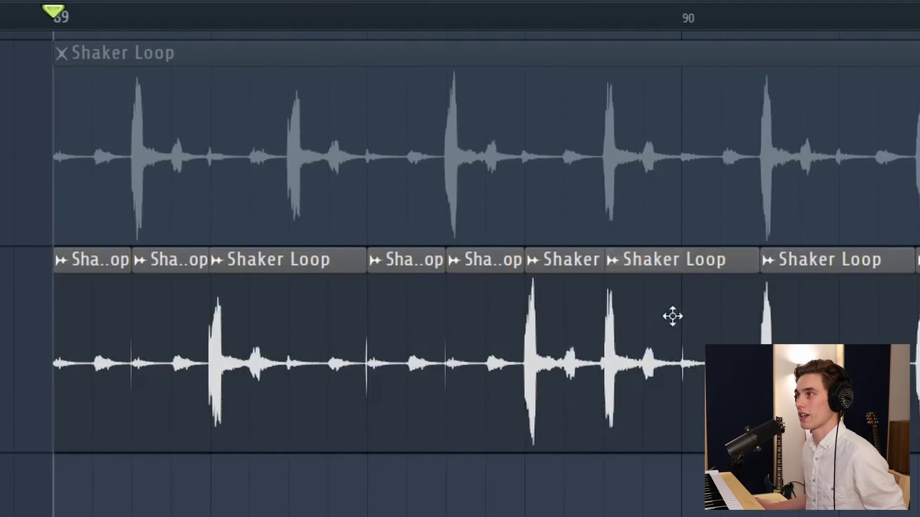
Step: Continue the rearranged pattern around bar 90 by removing one hit, shifting the following hit later, and filling the gaps with short slices
right_click(647, 309)
left_click(707, 342)
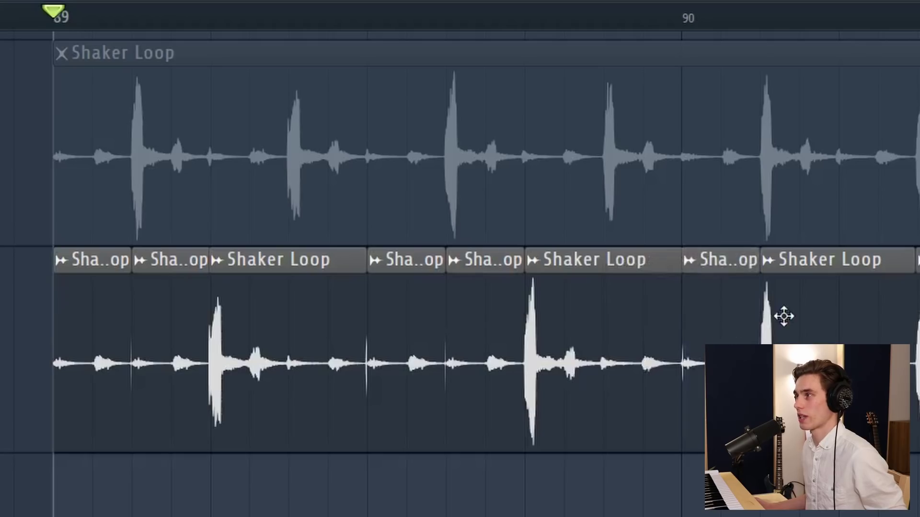
left_click_drag(782, 316, 832, 342)
left_click(785, 336)
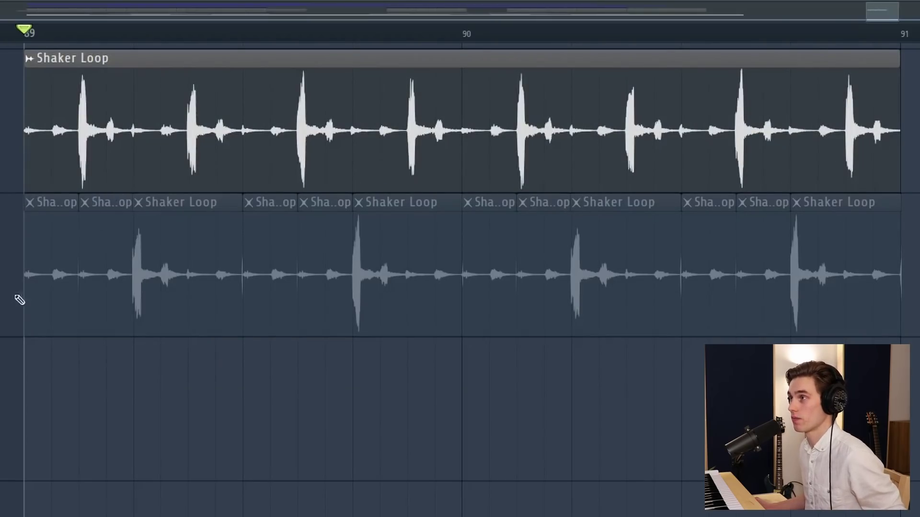
Step: Play the original Shaker Loop and the fully rearranged chop separately from bar 89 to compare their rhythms
key("space")
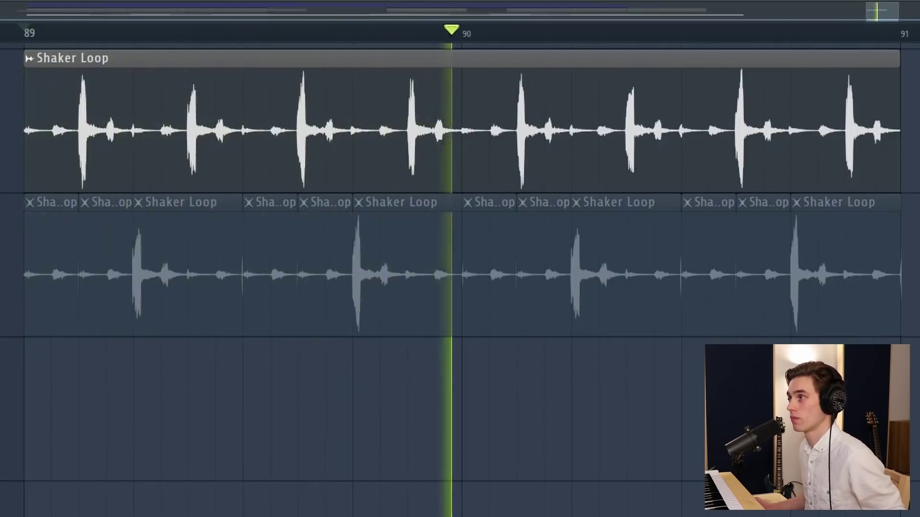
key("space")
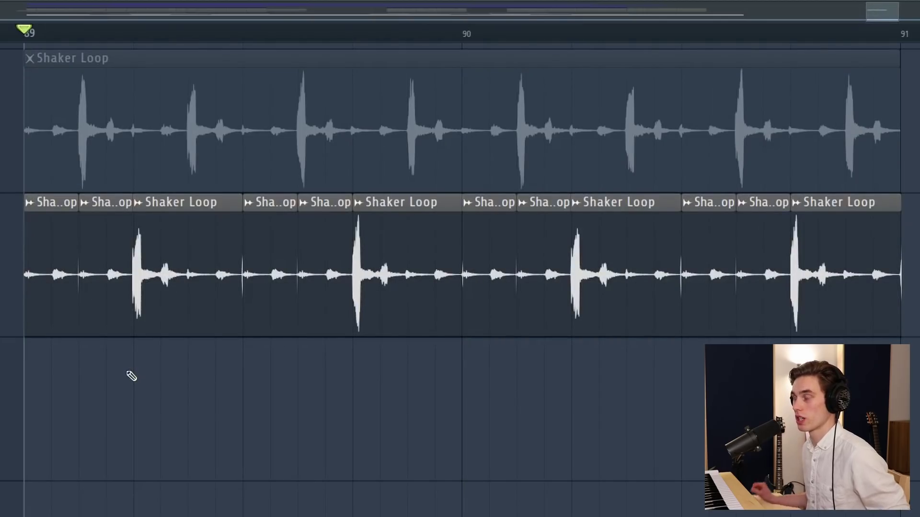
key("space")
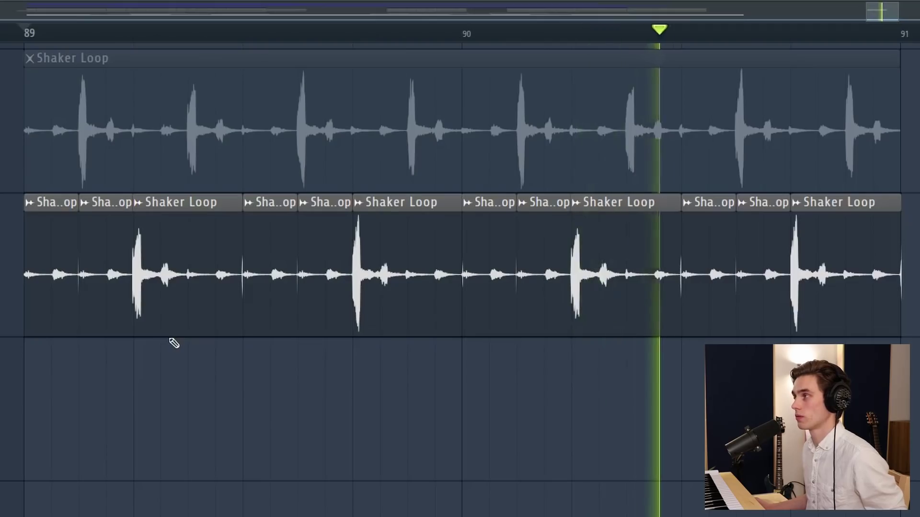
key("space")
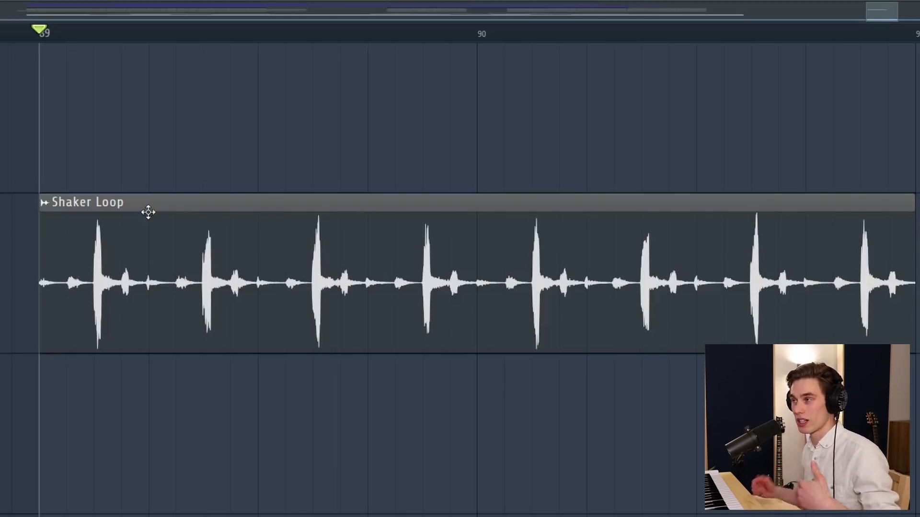
Step: Chop the single Shaker Loop clip at bar 89 with medium auto-slicing
left_click(44, 204)
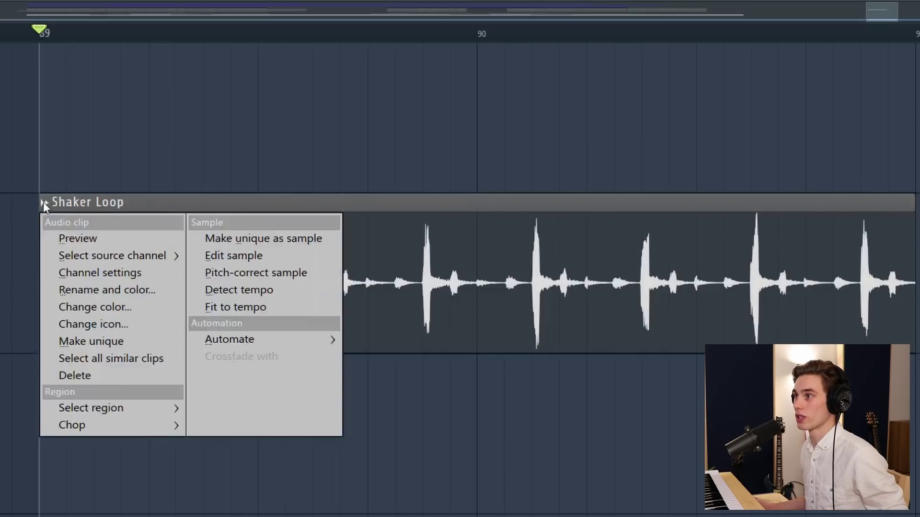
mouse_move(99, 436)
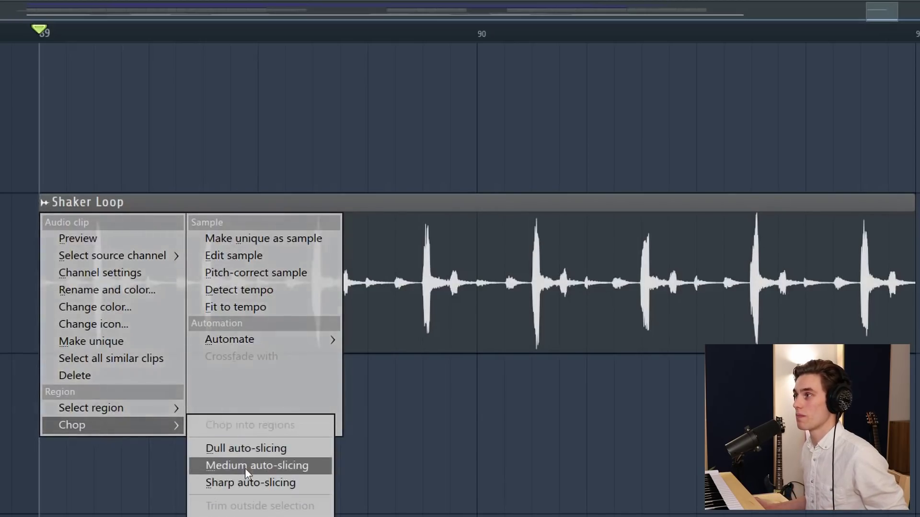
left_click(245, 467)
left_click(153, 121)
right_click(442, 98)
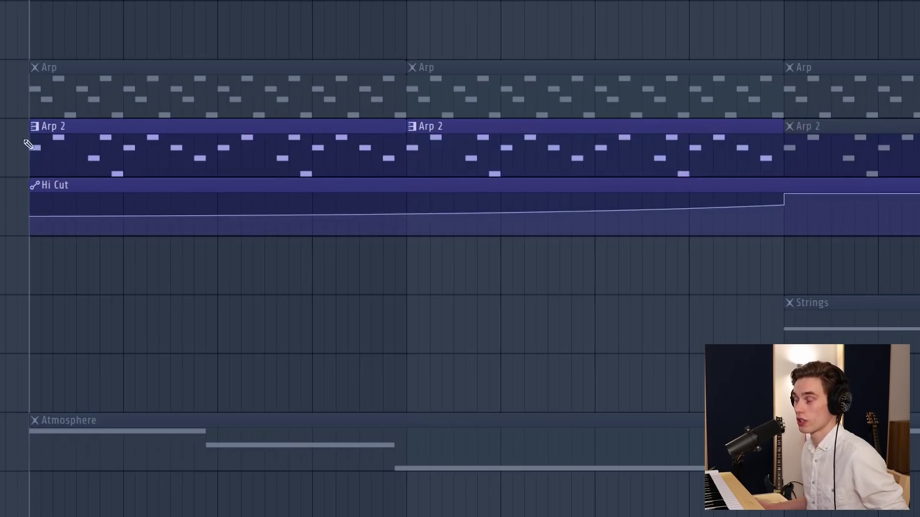
Step: Play the Arp 2 section with its Hi Cut automation, and copy the state of the Hi Cut automation clip
key("space")
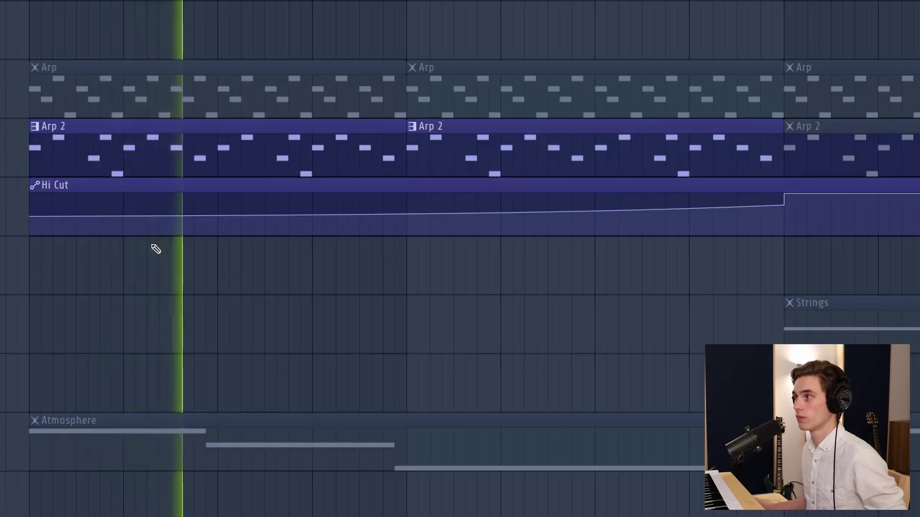
key("space")
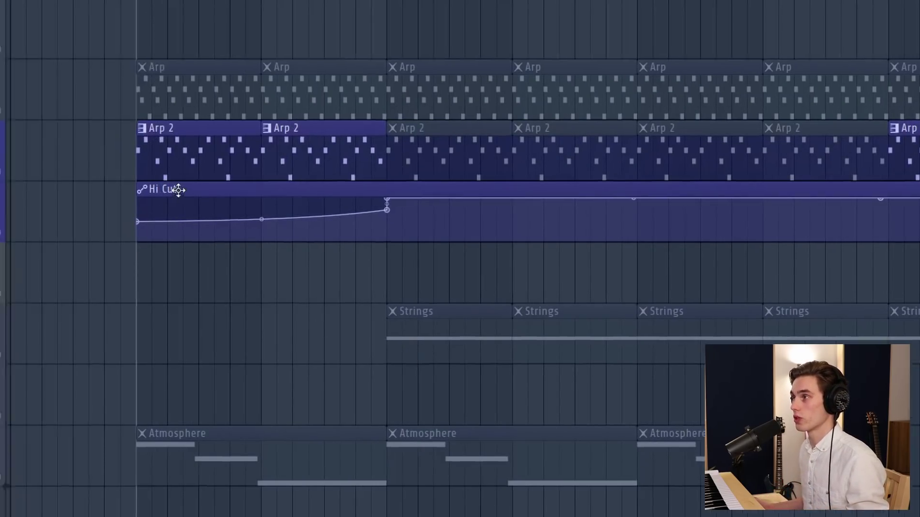
double_click(158, 182)
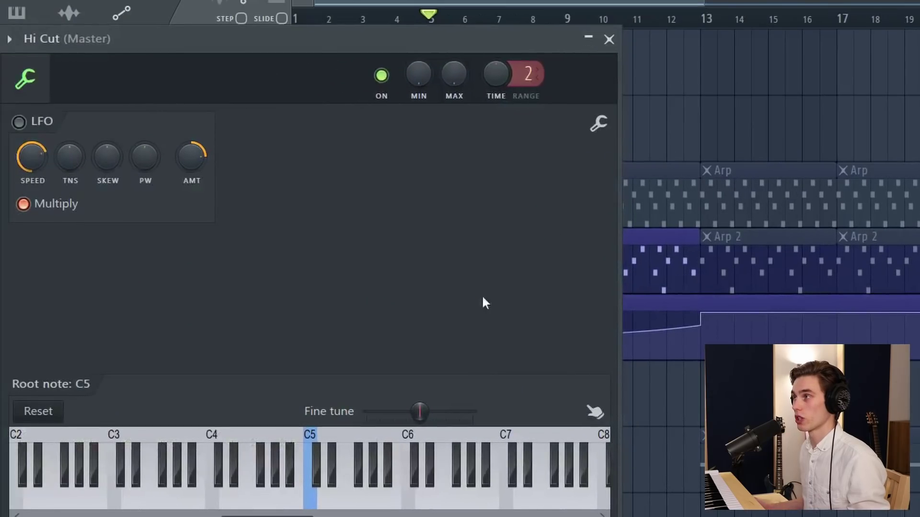
left_click(599, 124)
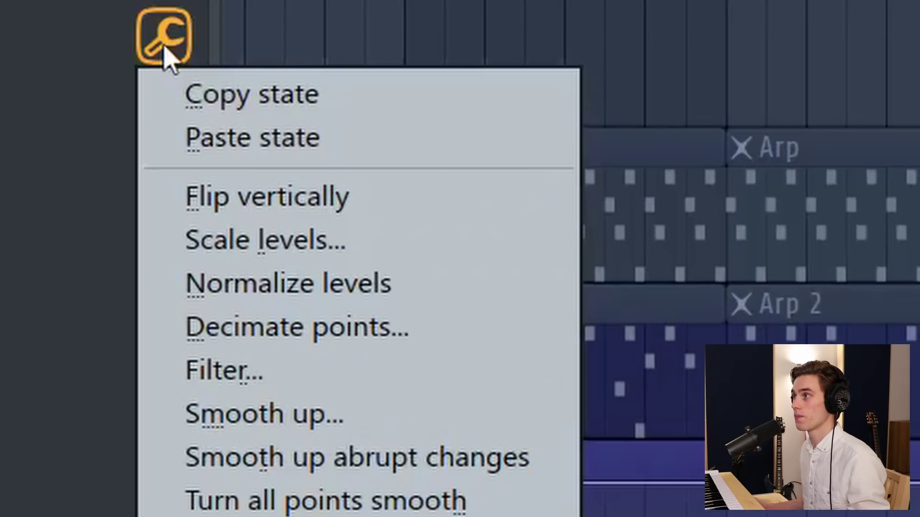
left_click(238, 98)
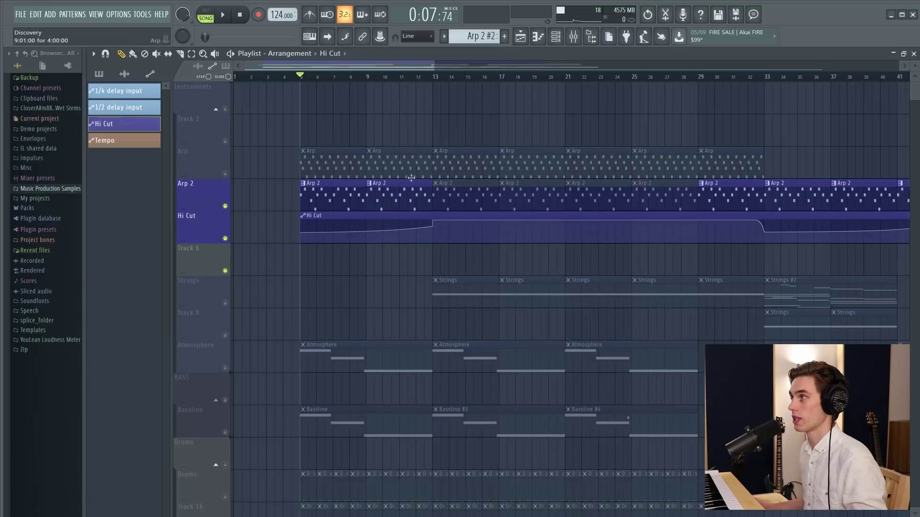
Step: Create an automation clip for the Arp mixer track's volume fader
left_click(572, 38)
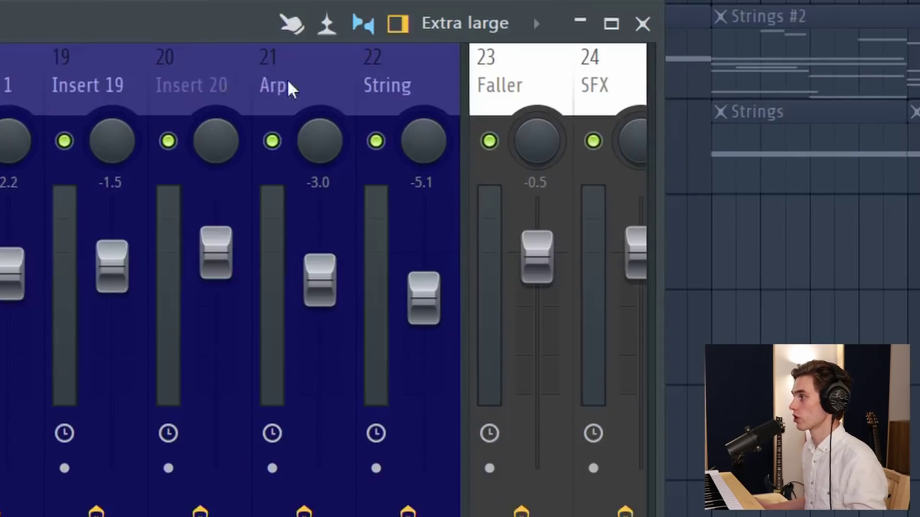
left_click(621, 306)
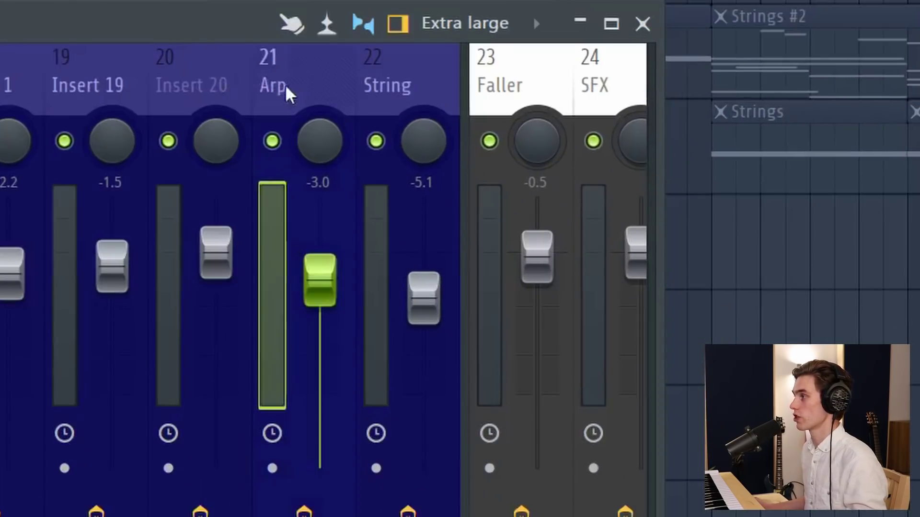
right_click(322, 290)
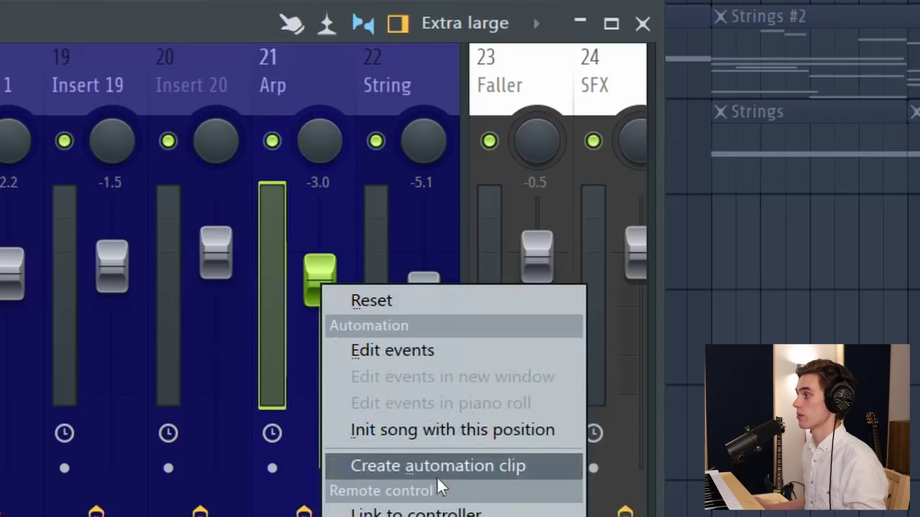
left_click(448, 459)
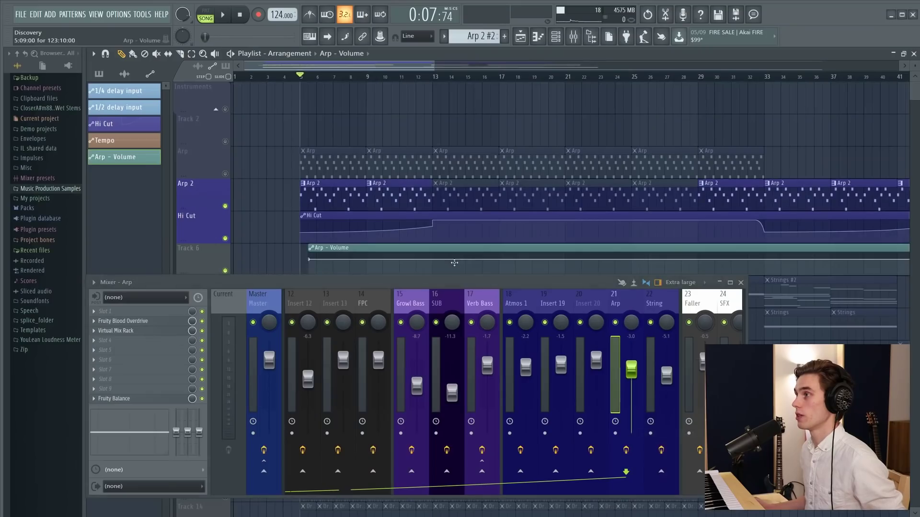
left_click(741, 282)
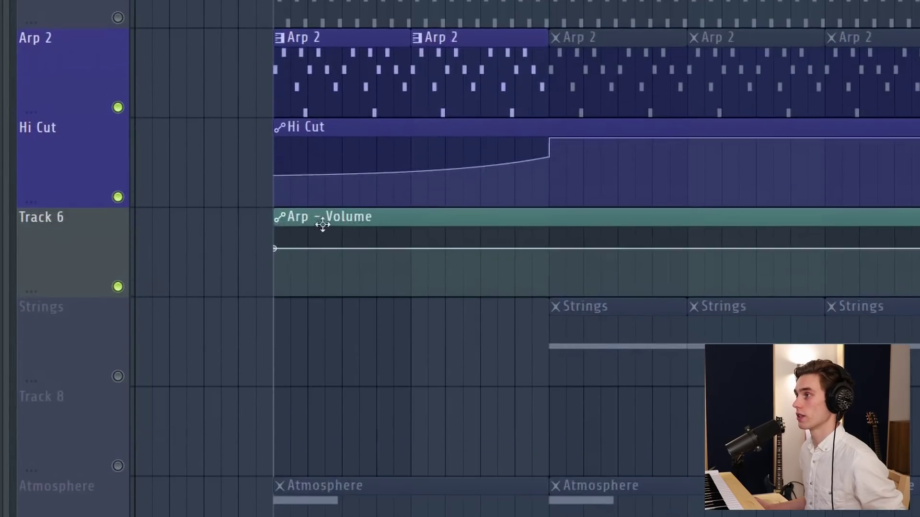
Step: Paste the copied Hi Cut state into the Arp - Volume automation clip and play the song with the mixer in view
double_click(323, 224)
left_click(632, 111)
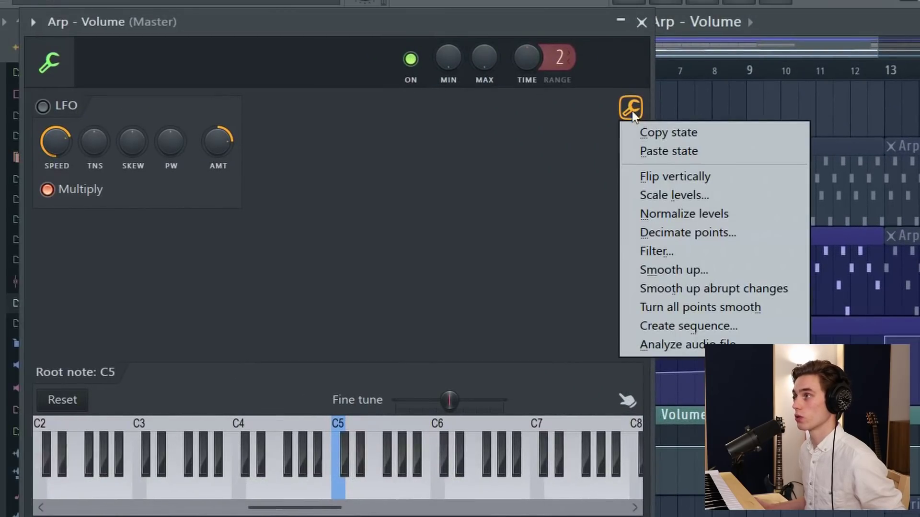
left_click(667, 149)
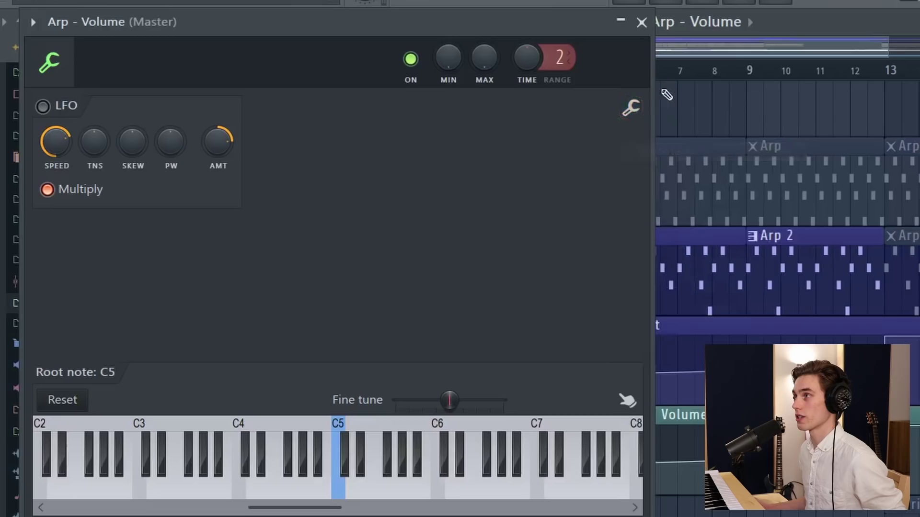
left_click(648, 29)
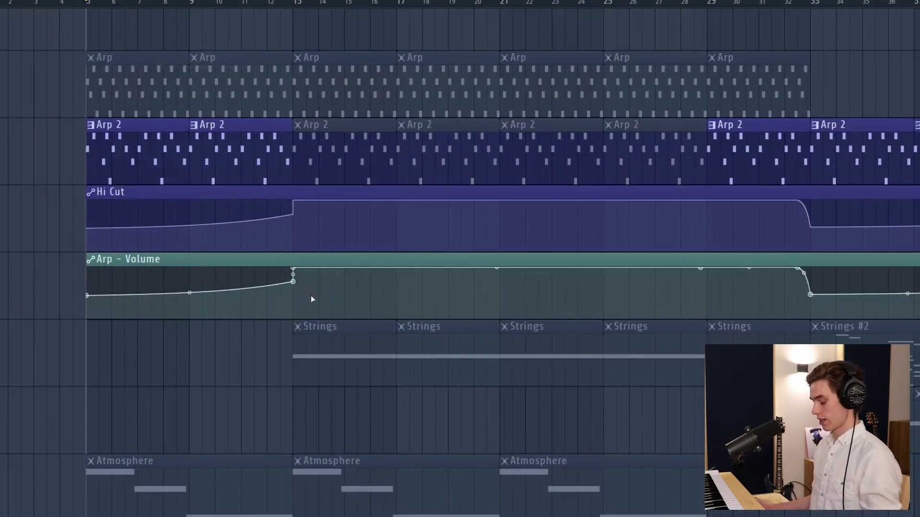
key("F9")
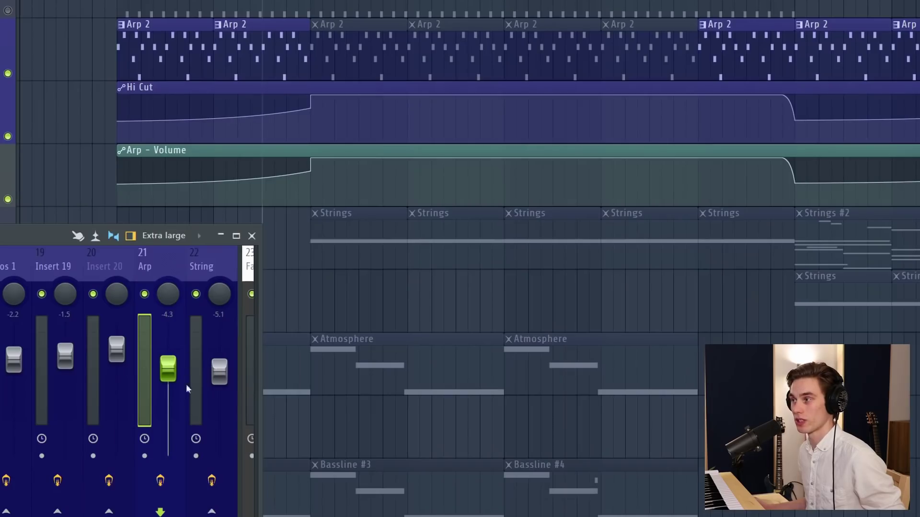
key("space")
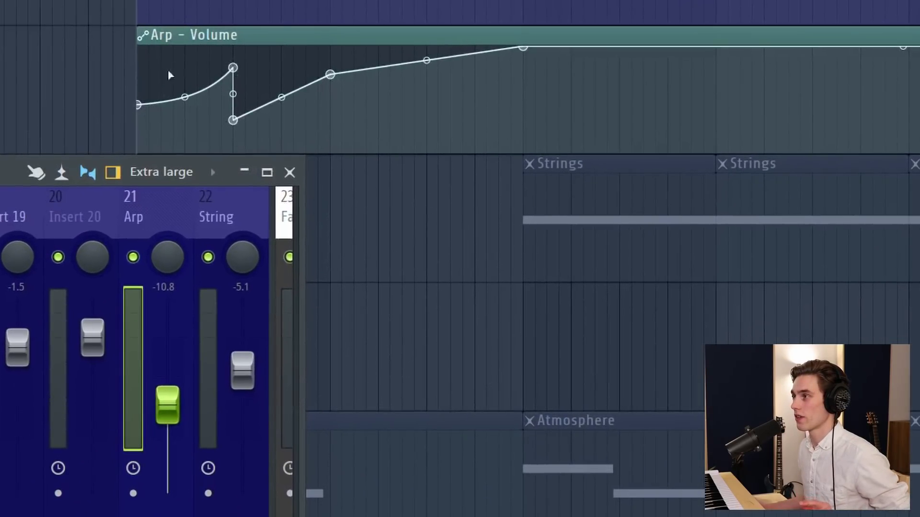
Step: Delete the Arp - Volume clip from the playlist and test raising the Arp fader with playback
right_click(273, 126)
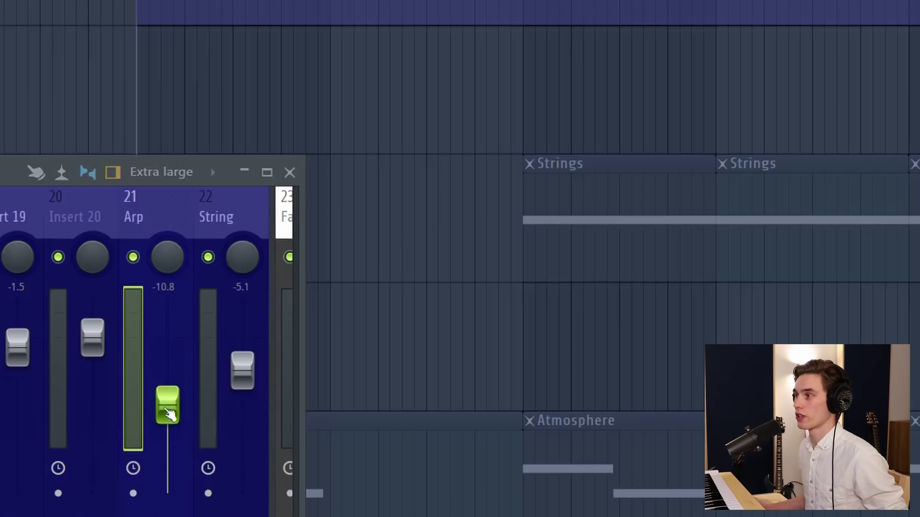
left_click_drag(169, 411, 179, 321)
key("space")
left_click_drag(181, 363, 177, 340)
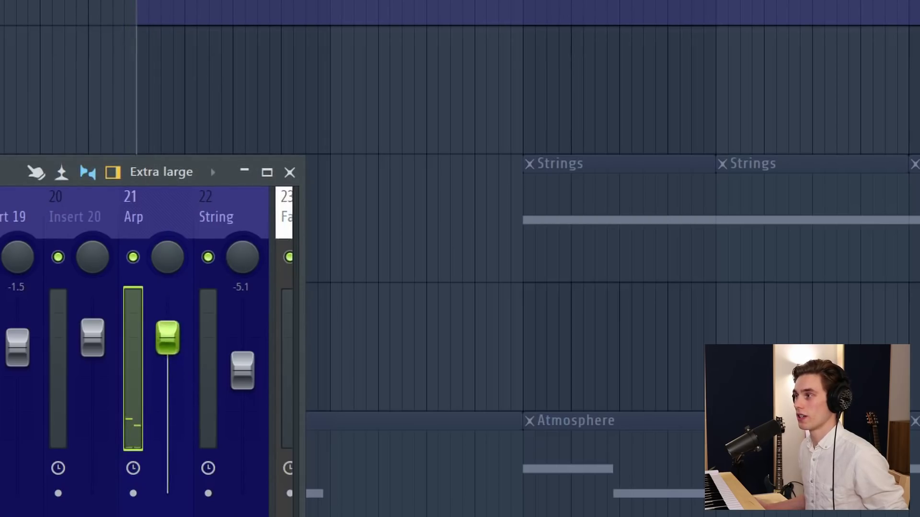
key("space")
key("space")
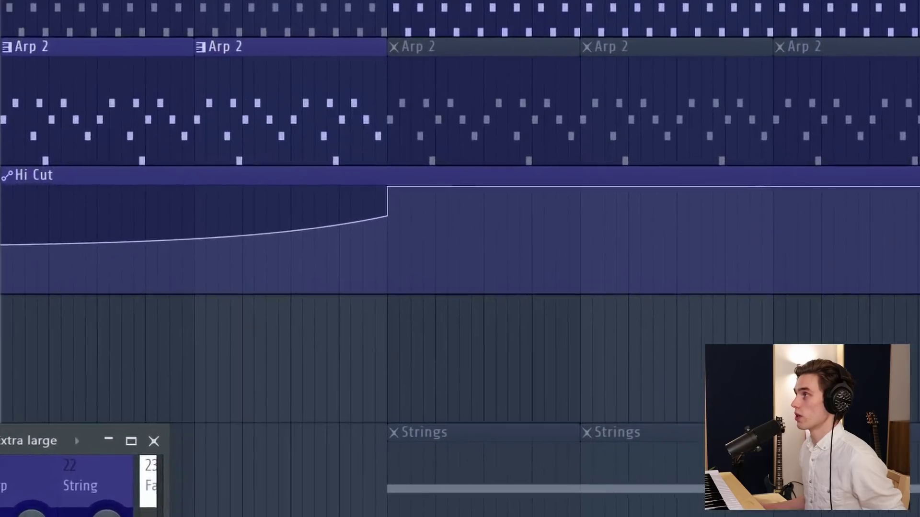
Step: Delete the Arp - Volume automation channel from the channel rack
key("F6")
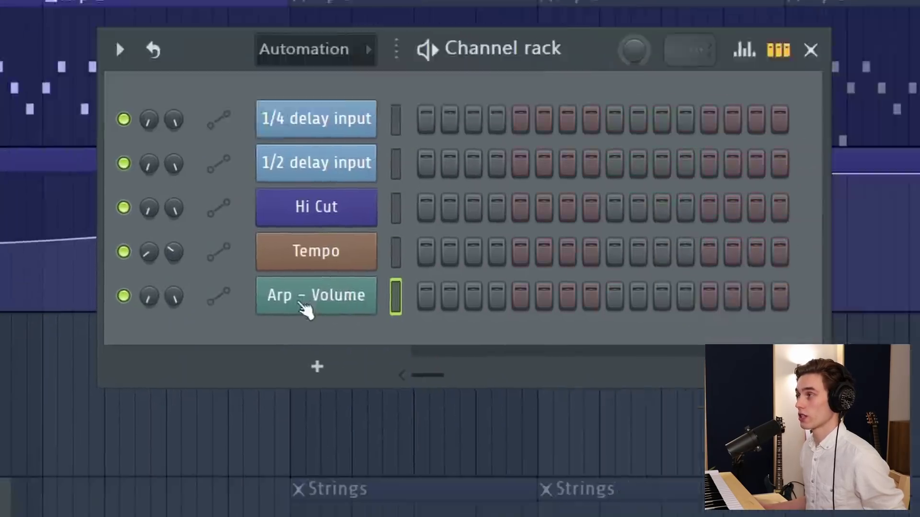
right_click(303, 308)
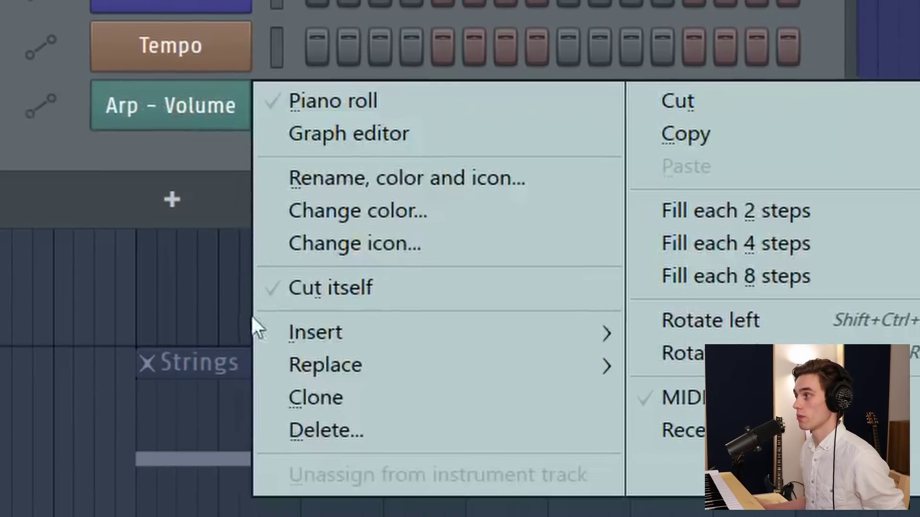
left_click(357, 512)
left_click(527, 339)
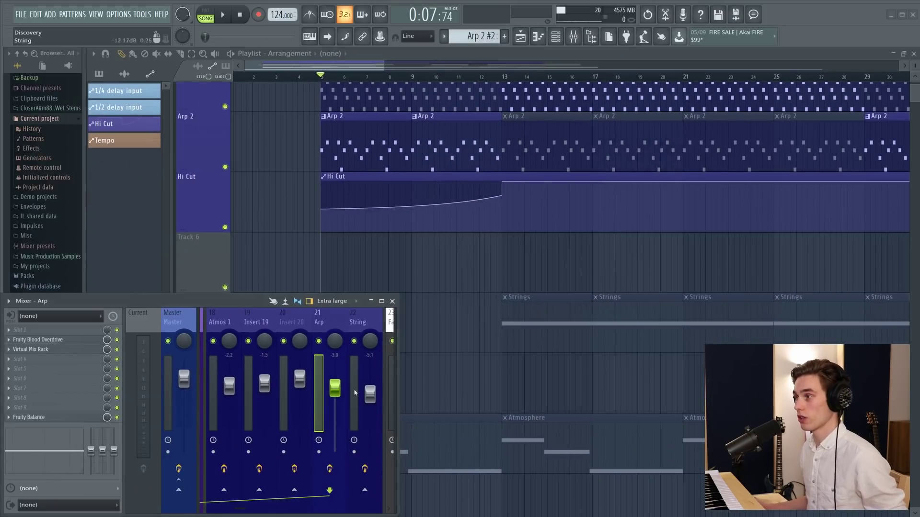
Step: Try to keep the Arp fader at a higher level by raising it and restarting playback without the automation channel
mouse_move(335, 388)
left_mouse_down()
mouse_move(338, 411)
mouse_move(348, 383)
left_mouse_up()
key("space")
key("space")
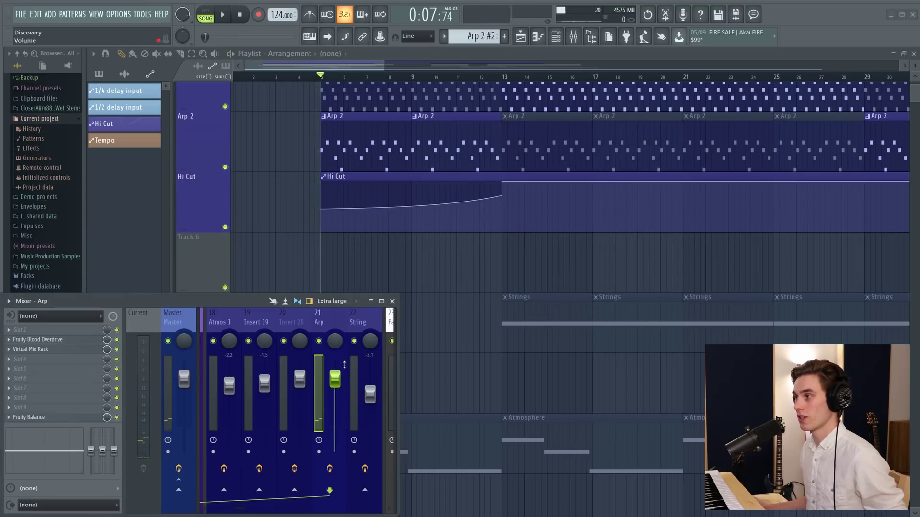
key("ctrl+z")
key("space")
key("space")
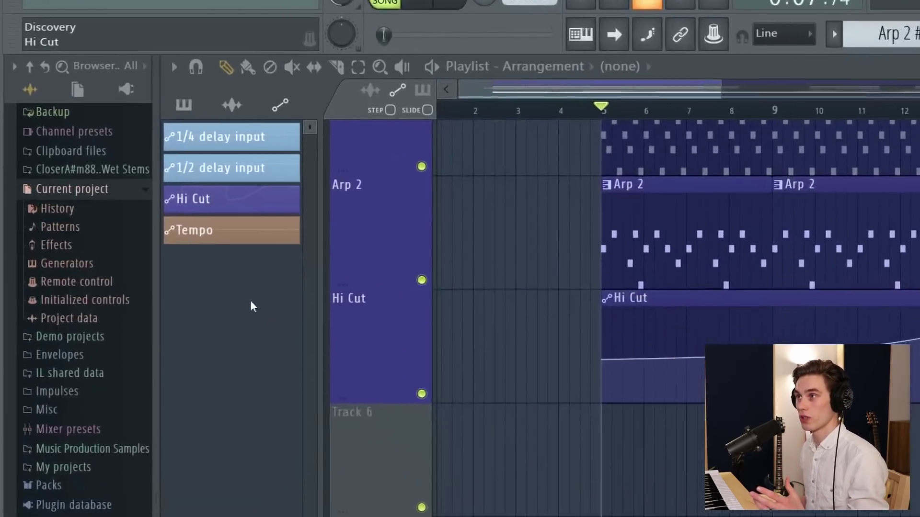
Step: Widen the browser and delete the Arp - Volume event from the current project's initialized controls
left_click(147, 193)
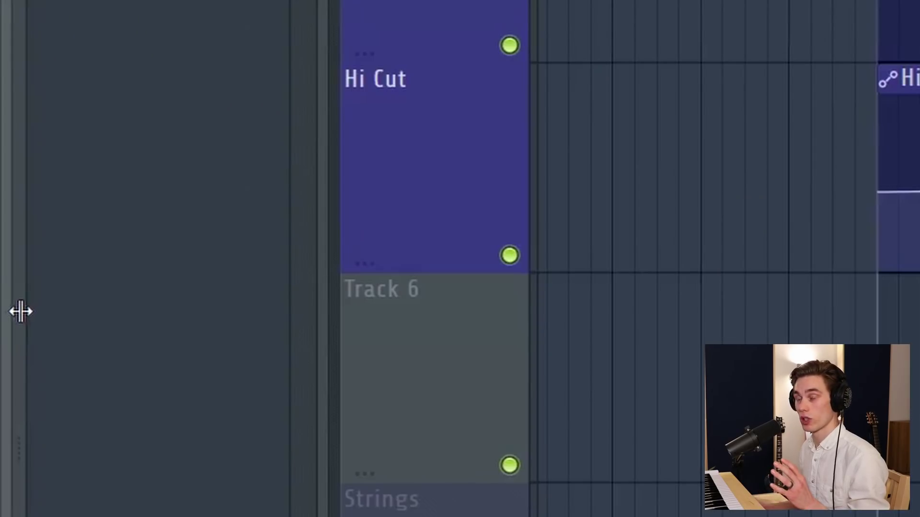
left_click_drag(20, 312, 406, 370)
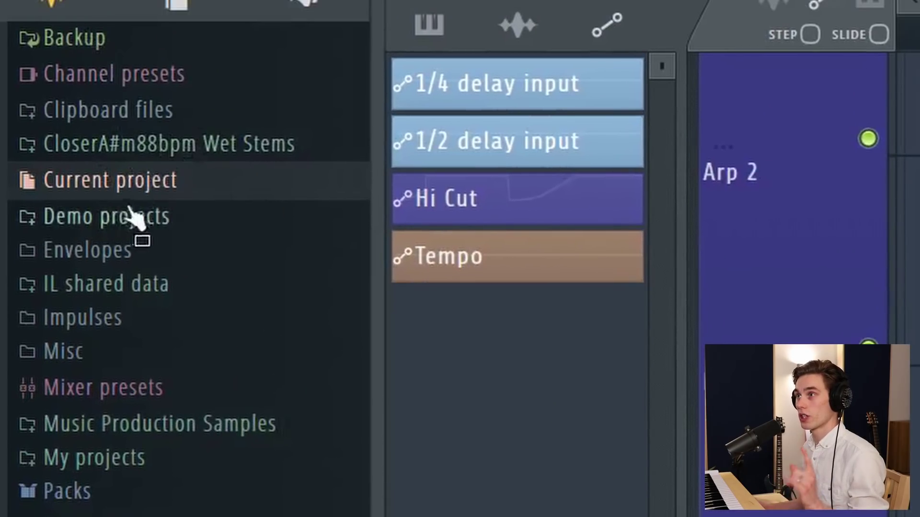
left_click(207, 189)
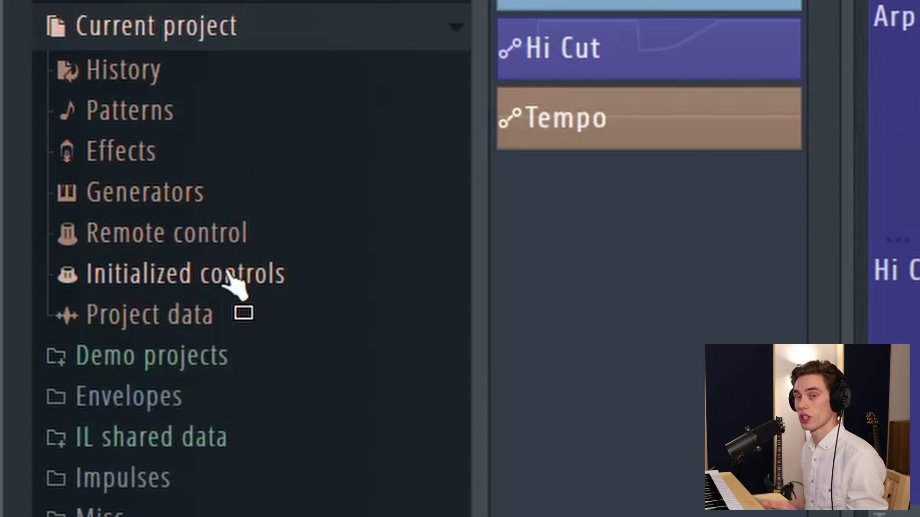
left_click(229, 280)
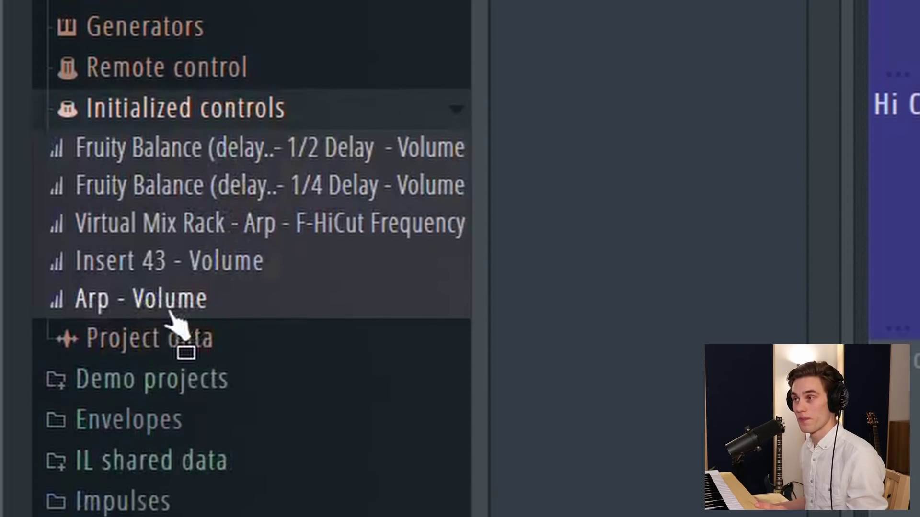
right_click(162, 468)
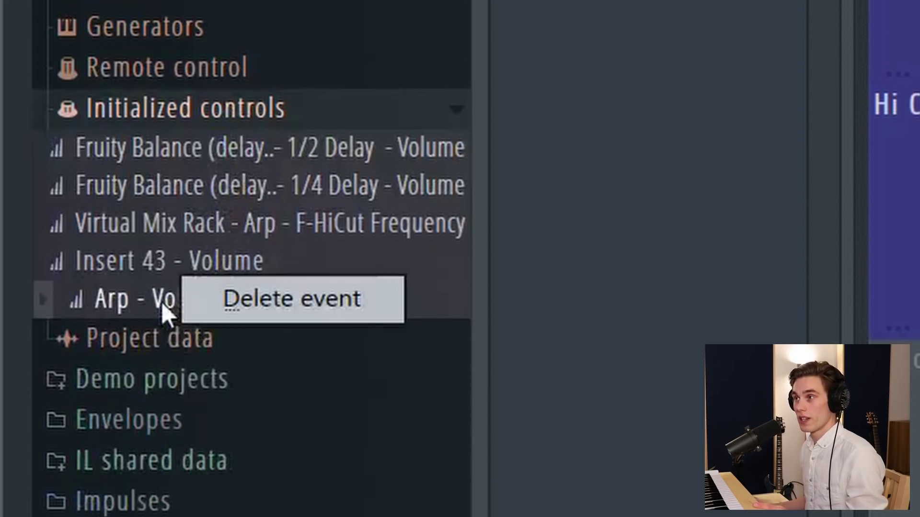
left_click(241, 302)
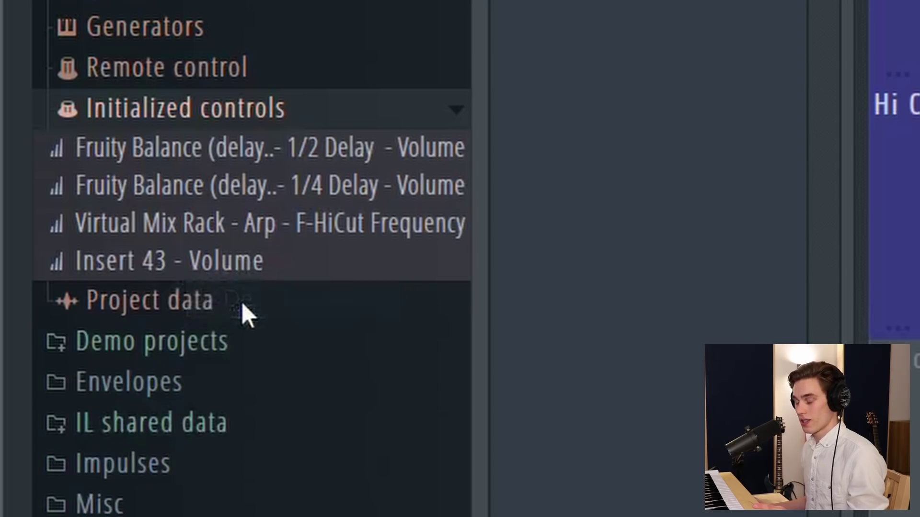
Step: Play the song, raise the Arp track's fader, and restart playback to test the new level
key("F9")
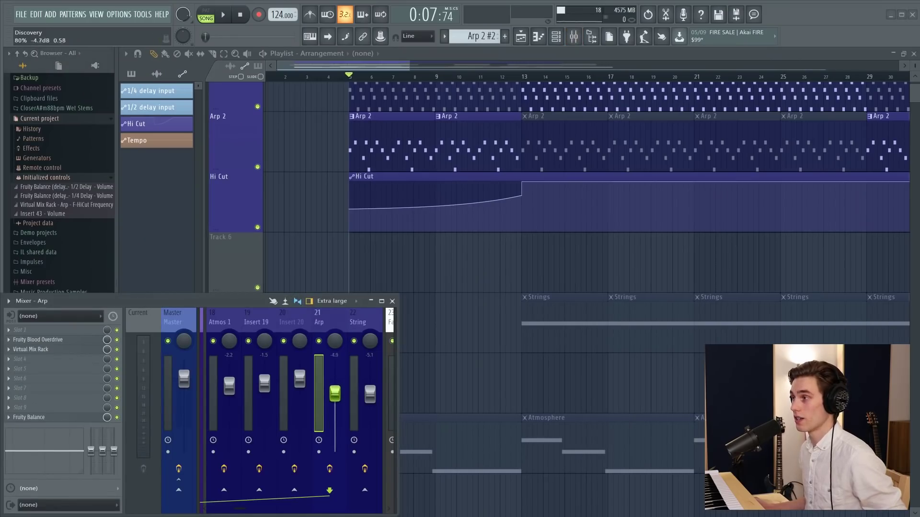
key("space")
key("space")
left_click_drag(335, 393, 335, 379)
key("space")
key("space")
key("space")
key("space")
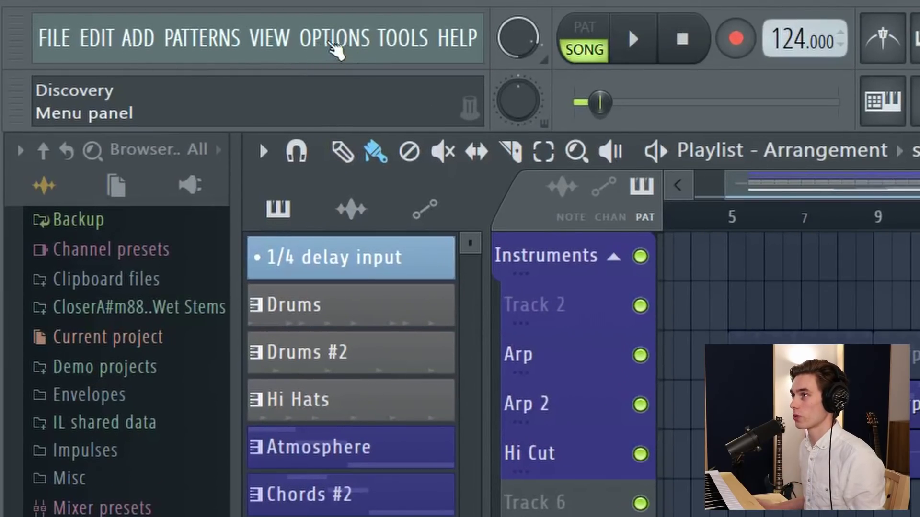
Step: Set the project's data folder to the Discovery folder and open the file settings
left_click(331, 45)
left_click(431, 157)
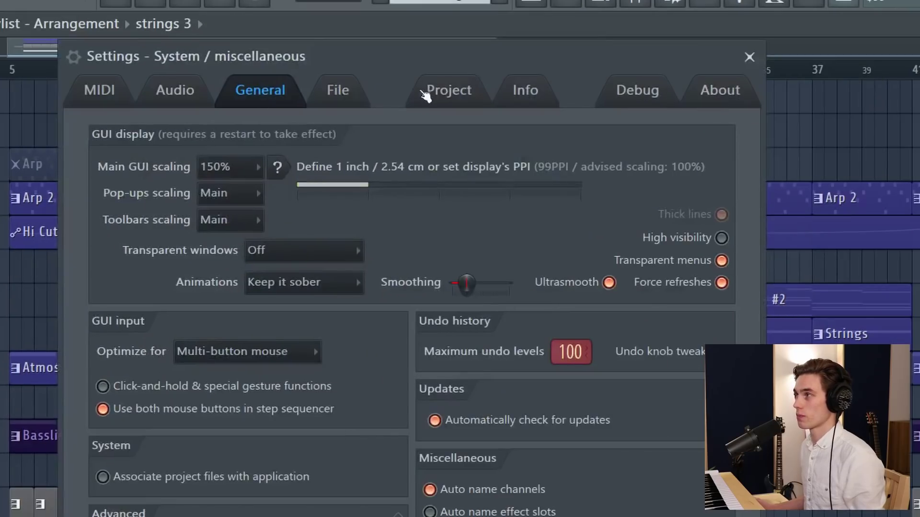
left_click(440, 95)
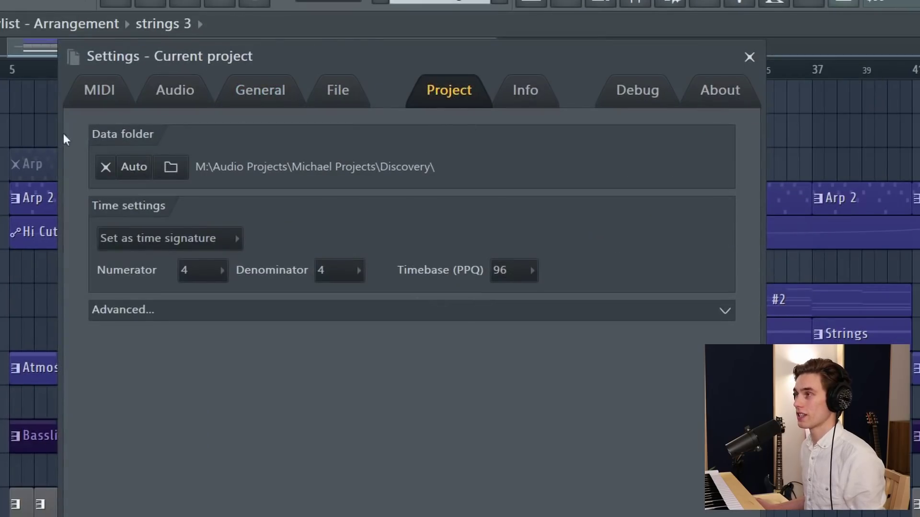
left_click(171, 169)
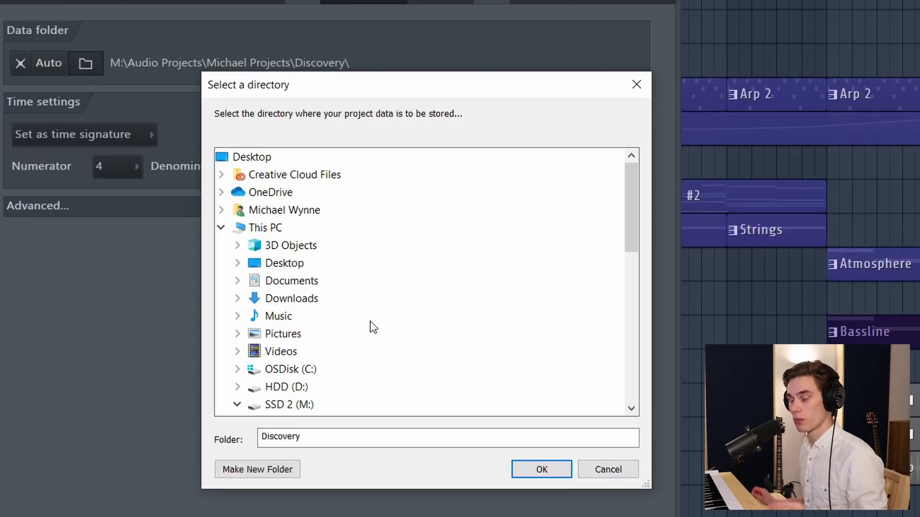
left_click(542, 472)
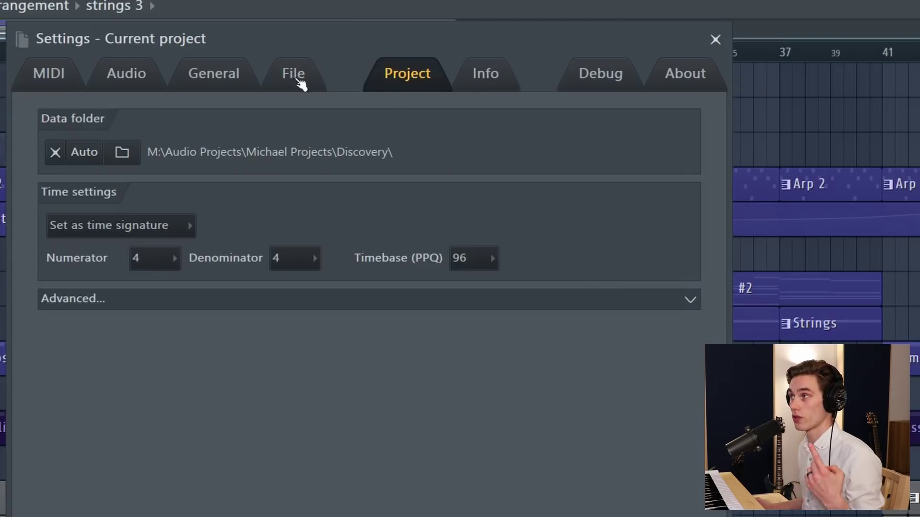
left_click(298, 80)
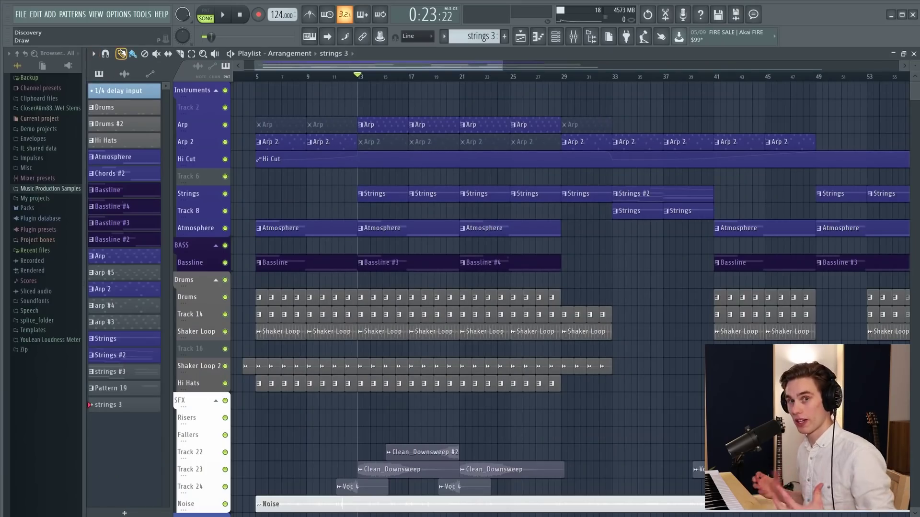
Step: Open the zipped loop package export for the Discovery_2 project and close its save dialog
left_click(157, 55)
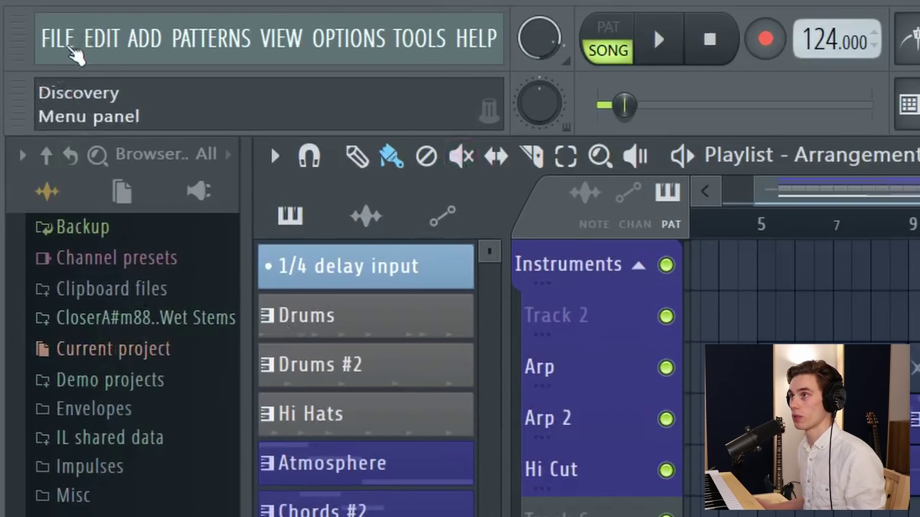
left_click(22, 16)
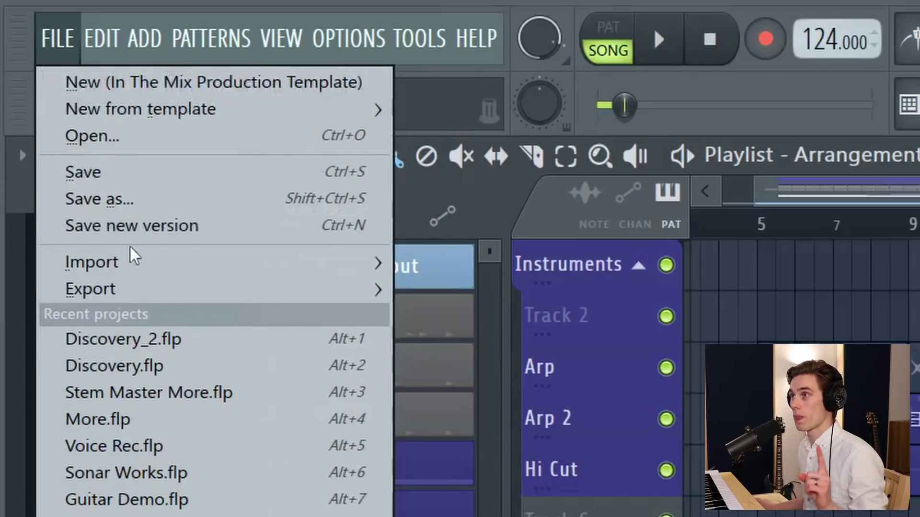
mouse_move(138, 297)
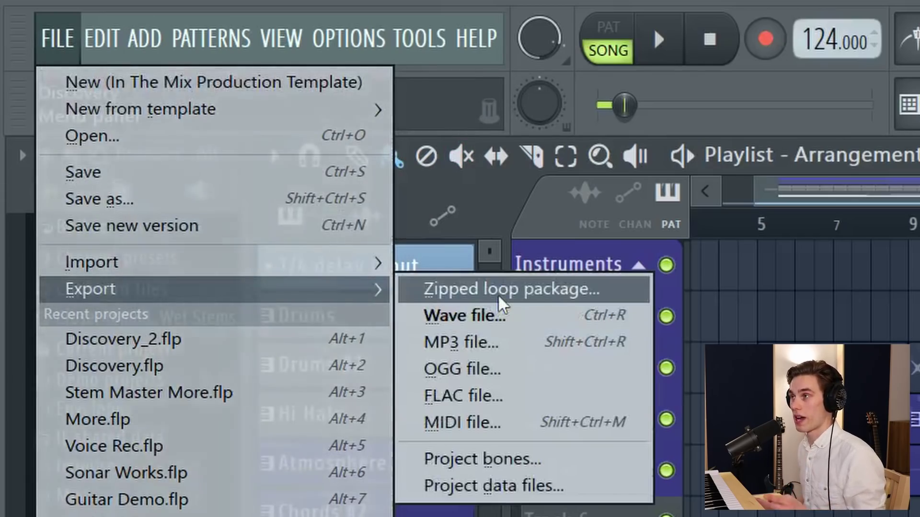
left_click(500, 290)
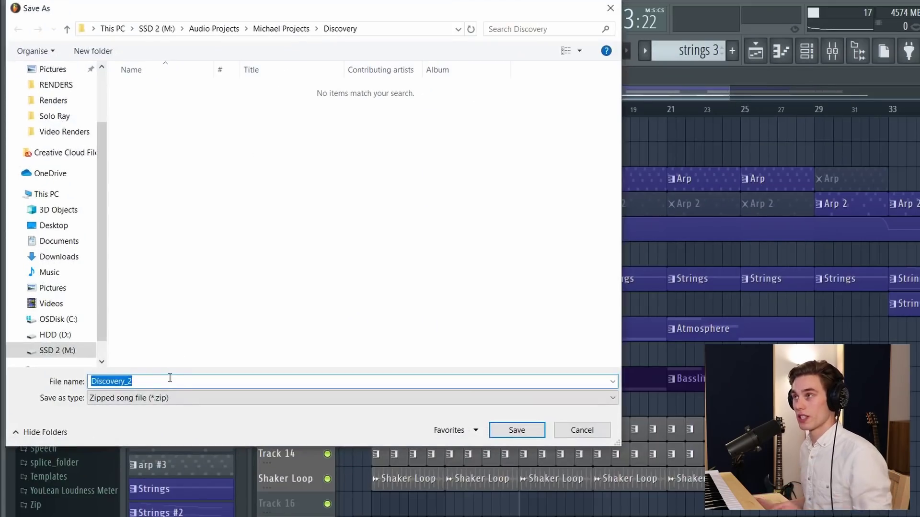
left_click(611, 8)
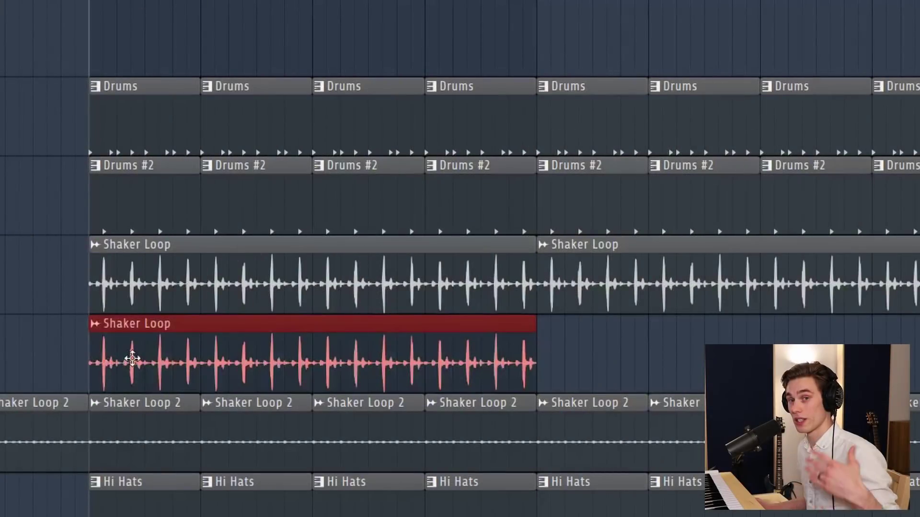
Step: Delete the lower Shaker Loop clip, play the song briefly, and place the copy beneath the original again
right_click(143, 357)
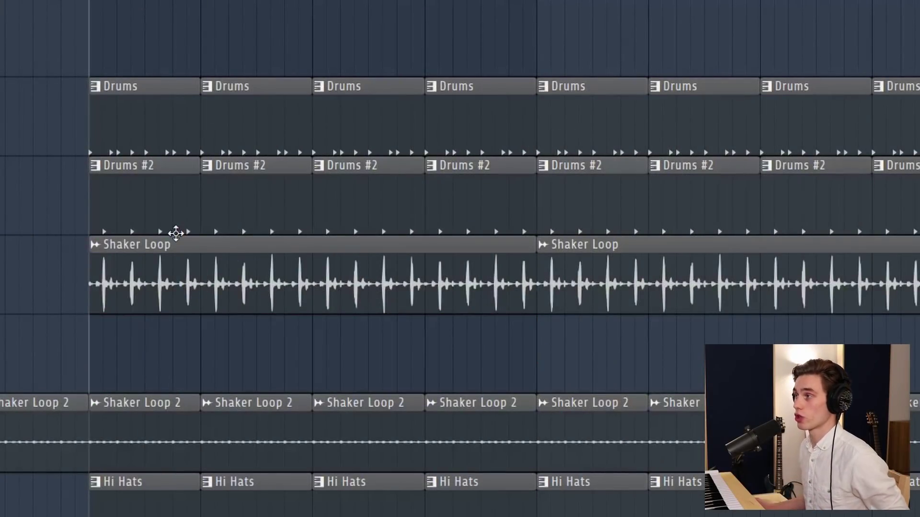
key("space")
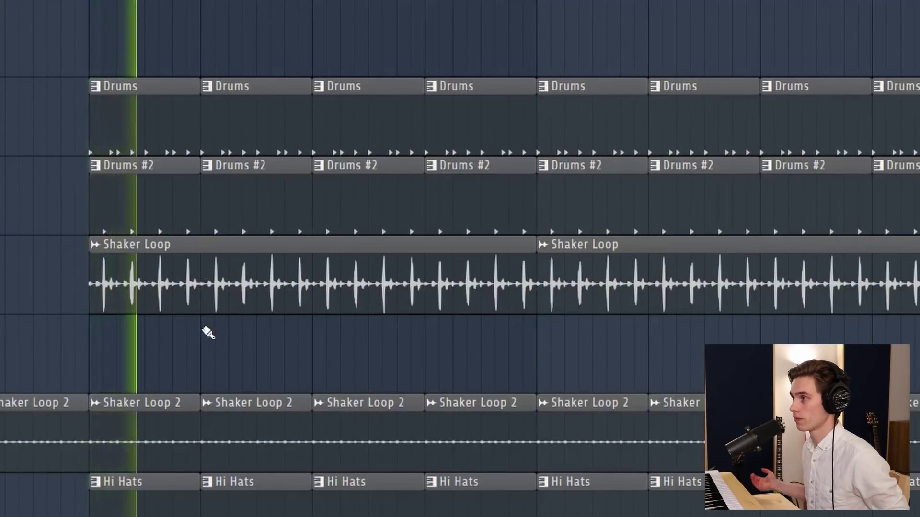
key("space")
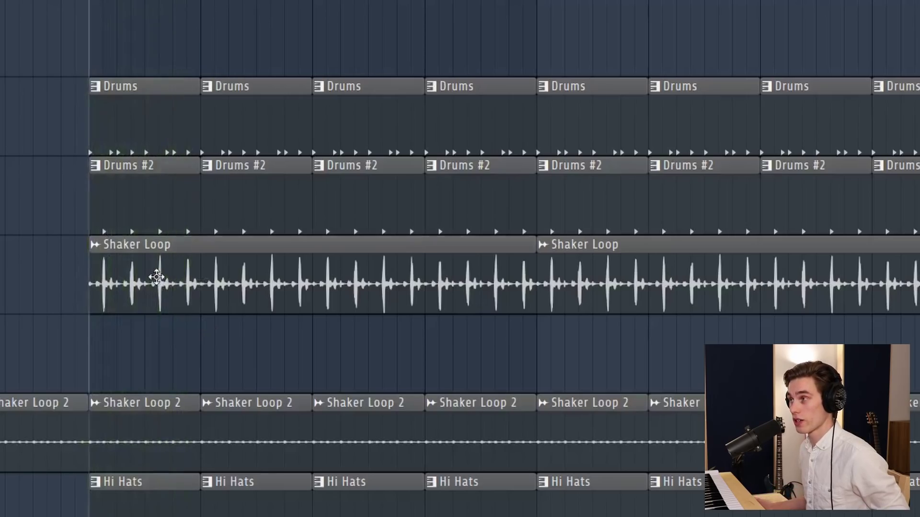
left_click(102, 357)
left_click_drag(154, 349, 133, 354)
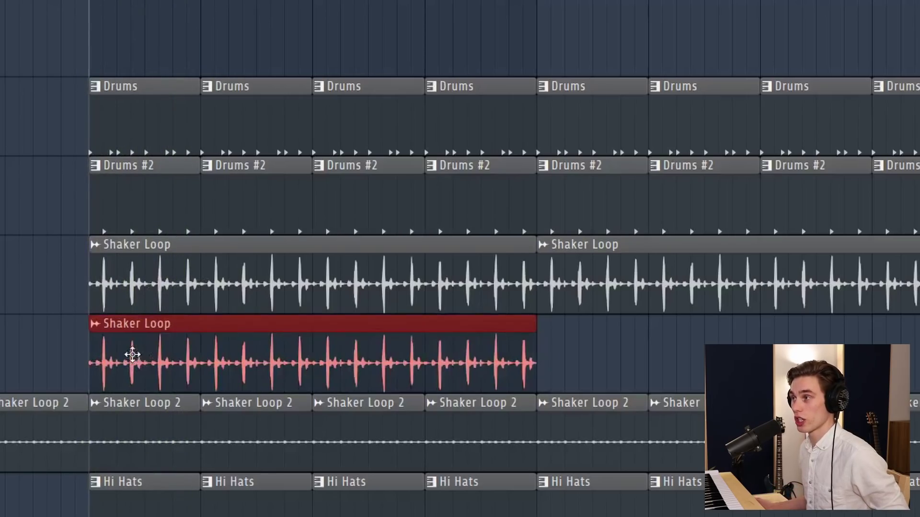
Step: Set the Shaker Loop channel's pitch range to 12 and lower its pitch in the channel settings
double_click(128, 338)
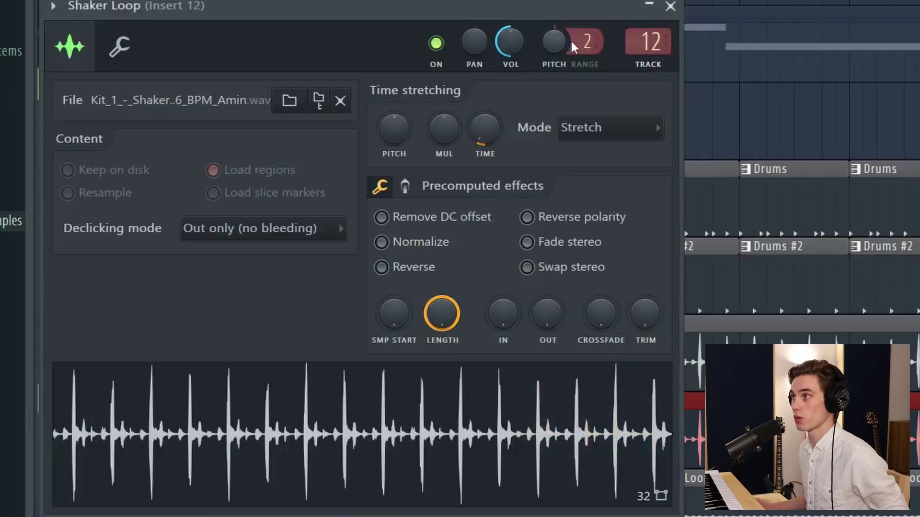
left_click_drag(588, 53, 591, 48)
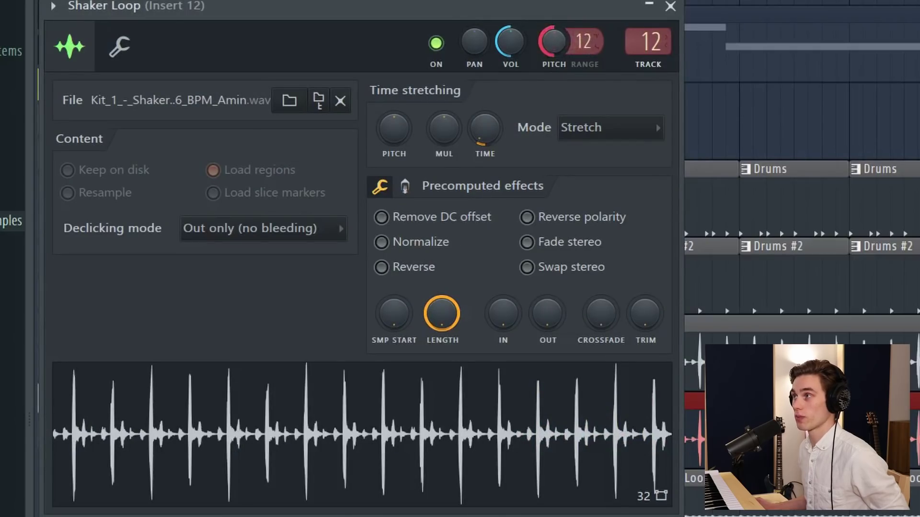
left_click(670, 6)
Step: Solo the original Shaker Loop's track and play it to hear the pitch change
left_click(182, 223)
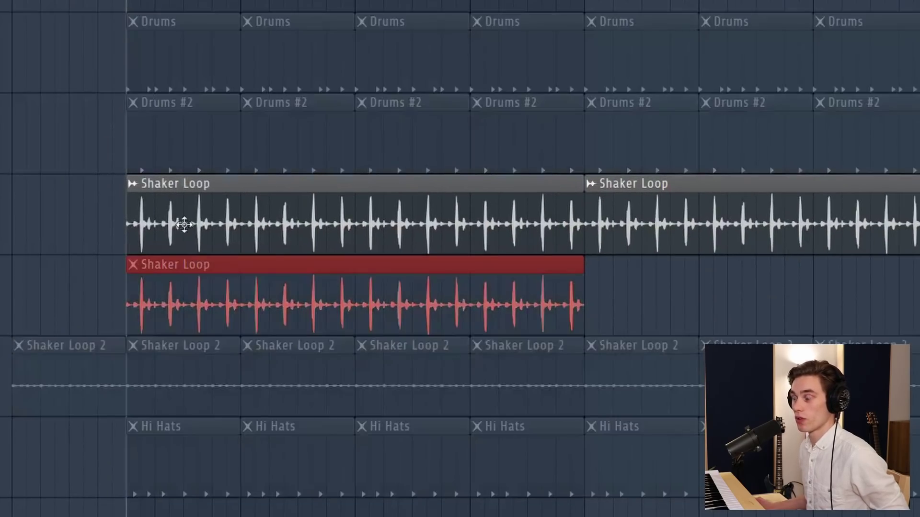
key("space")
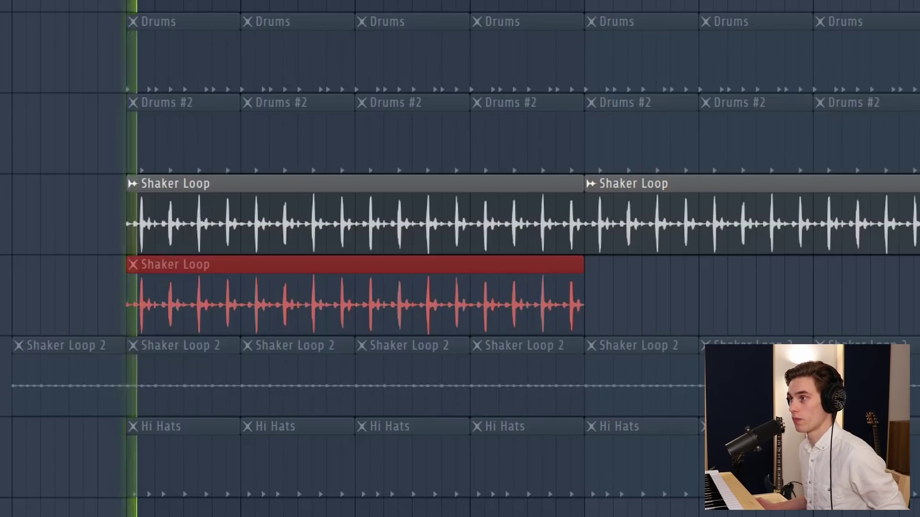
key("space")
key("space")
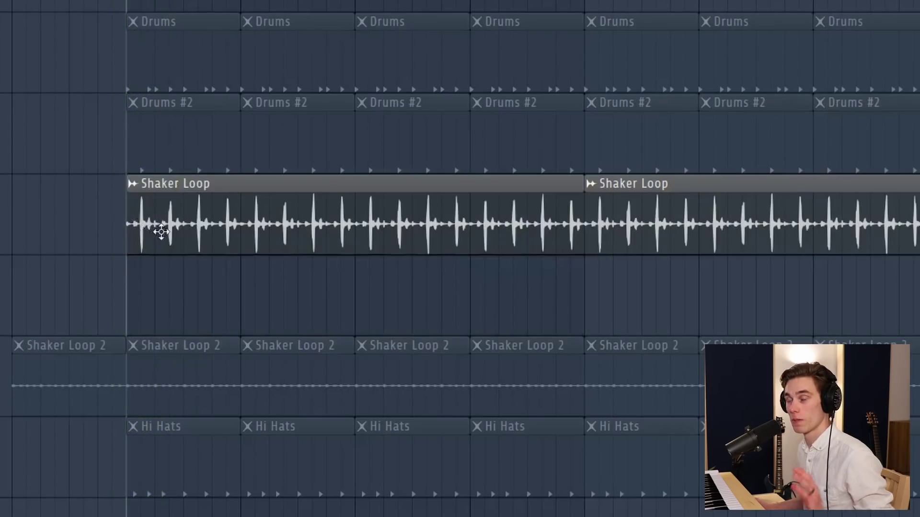
Step: Place a fresh Shaker Loop clip on the track below the original and make it unique
left_click(133, 292)
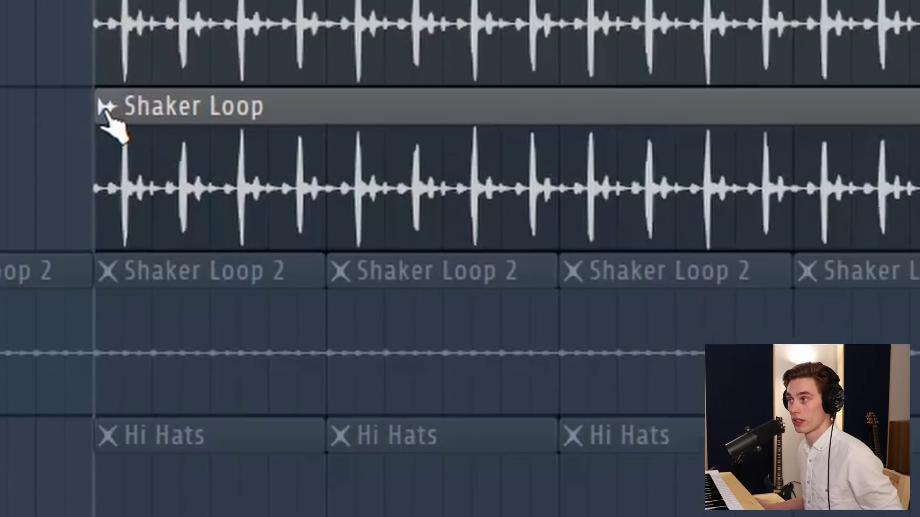
left_click(125, 214)
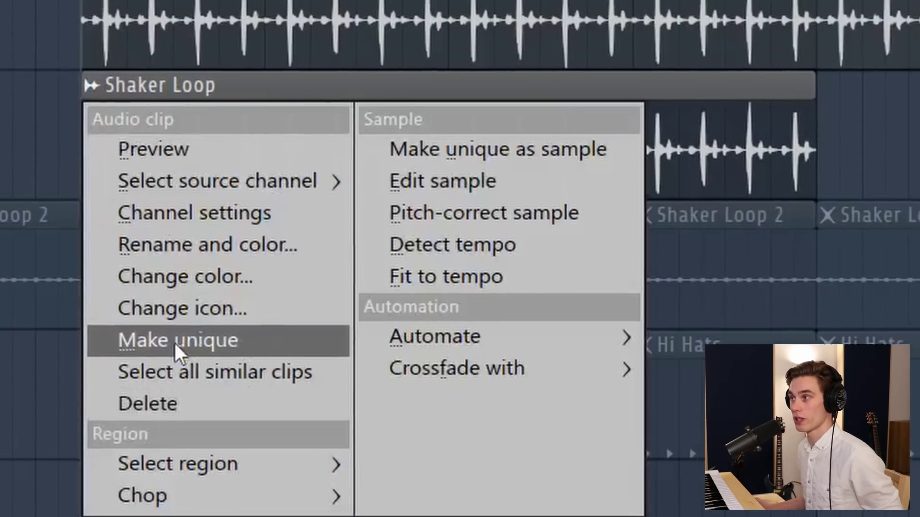
left_click(180, 312)
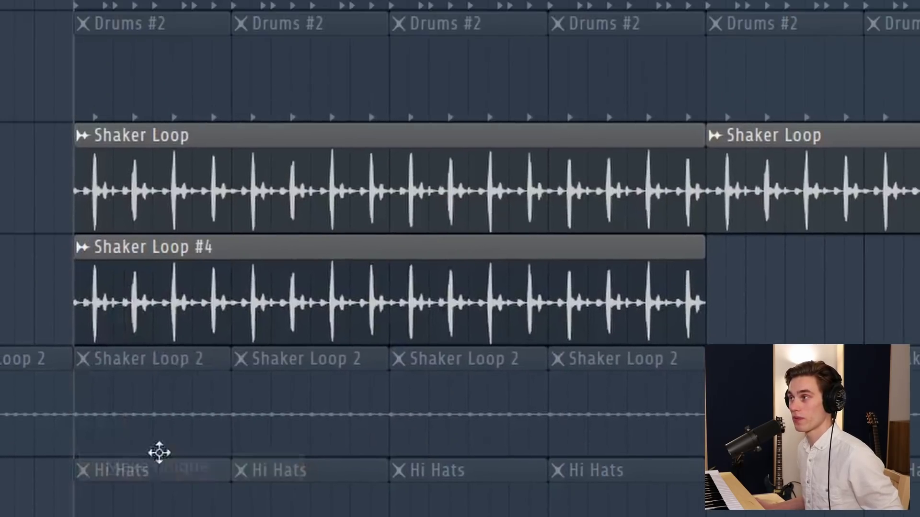
Step: Check the Shaker Loop channel settings, and solo and play the original and the unique copy to compare them
double_click(203, 67)
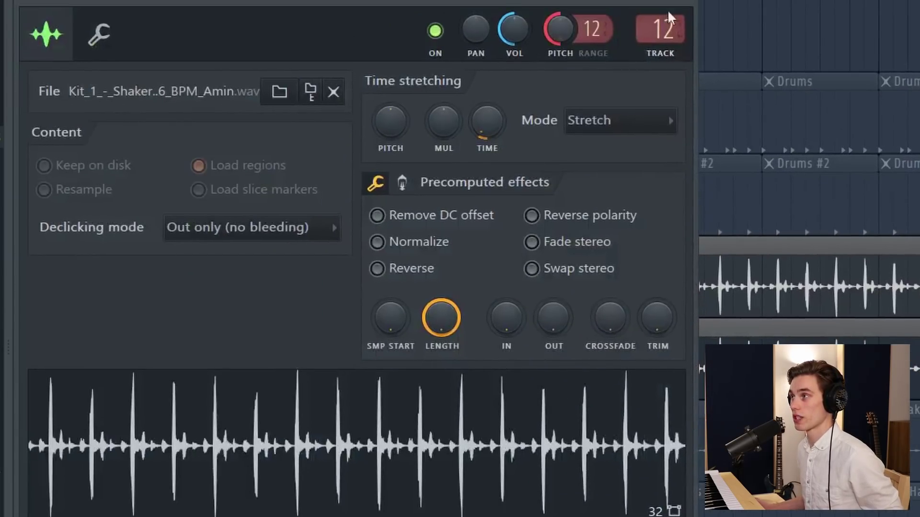
left_click(683, 4)
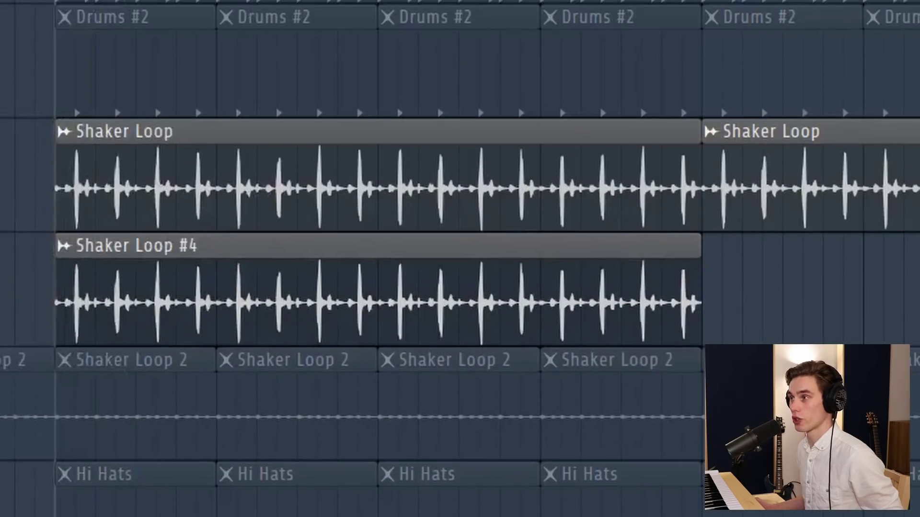
key("alt+m")
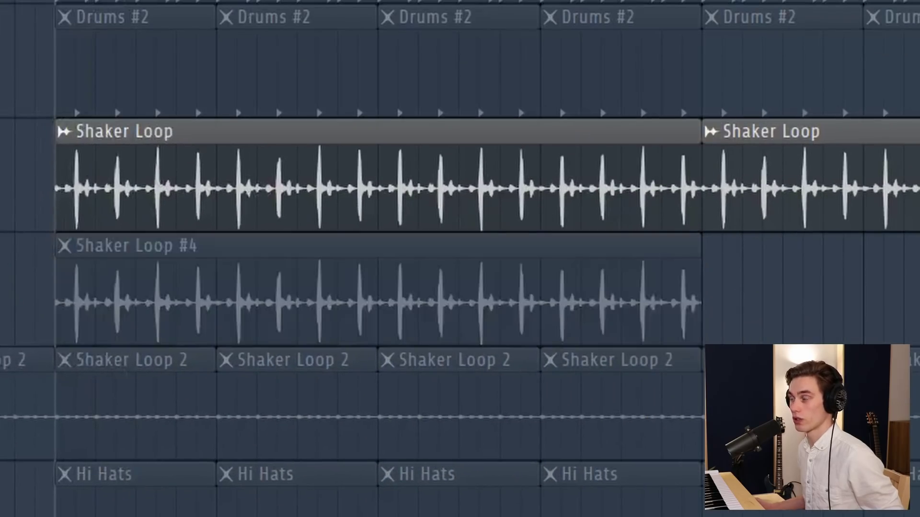
key("space")
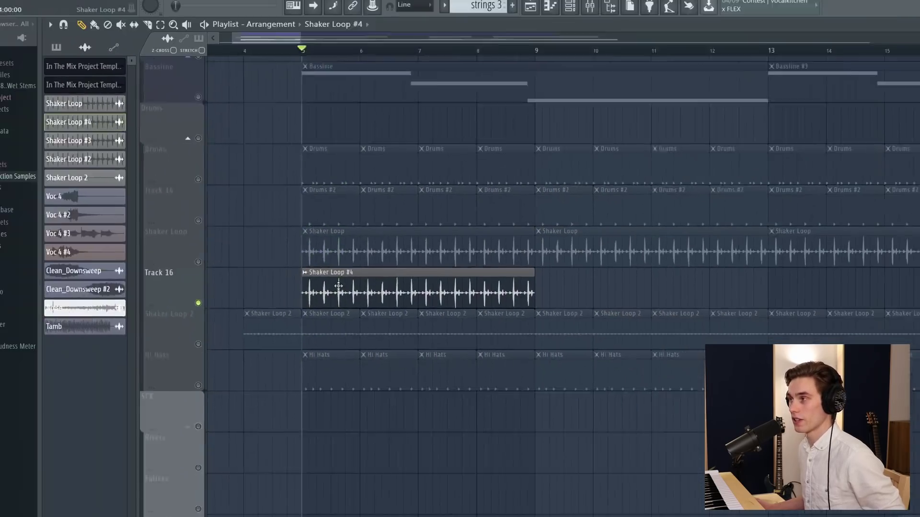
Step: Raise the ring modulation mix and lower the filter cutoff in Shaker Loop #4's precomputed effects
double_click(338, 286)
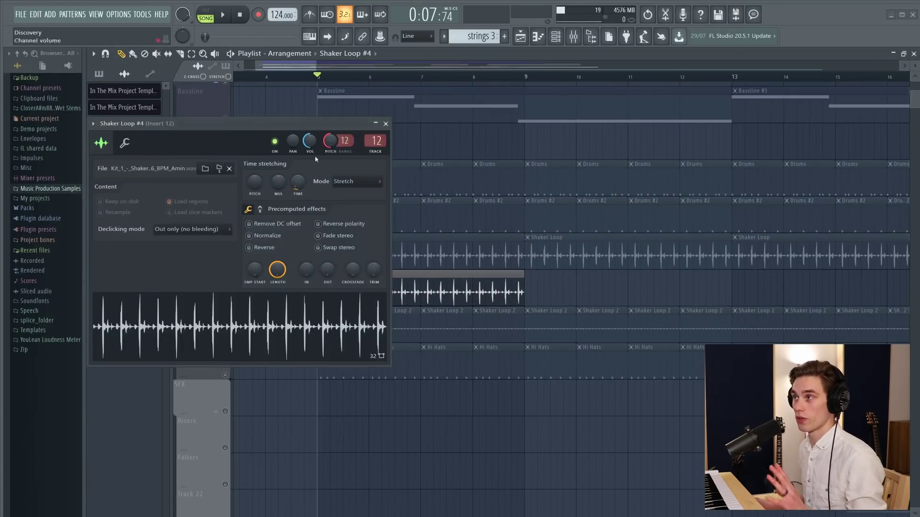
left_click(262, 210)
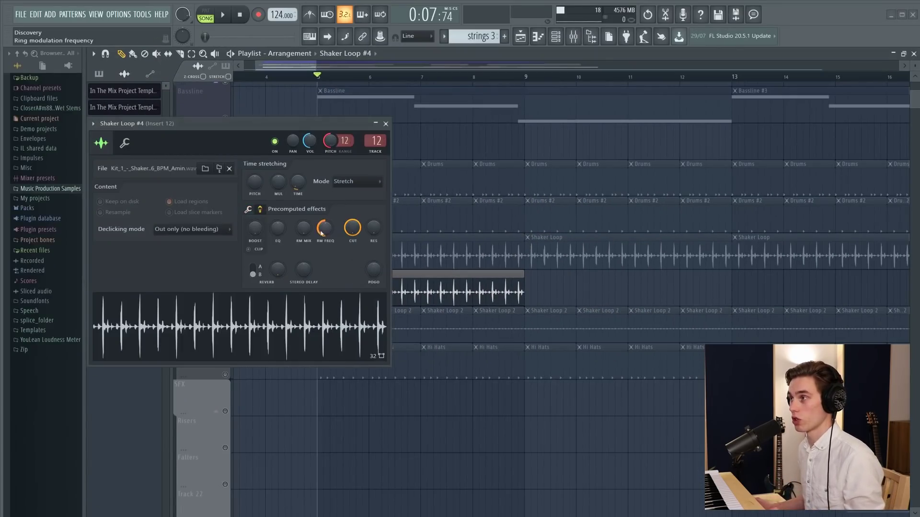
left_click_drag(303, 229, 303, 213)
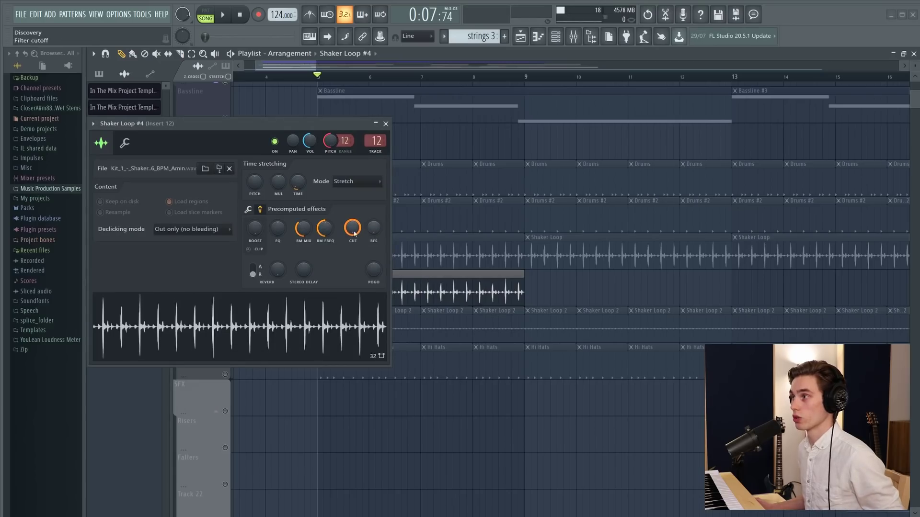
left_click_drag(354, 233, 354, 250)
left_click_drag(285, 184, 253, 194)
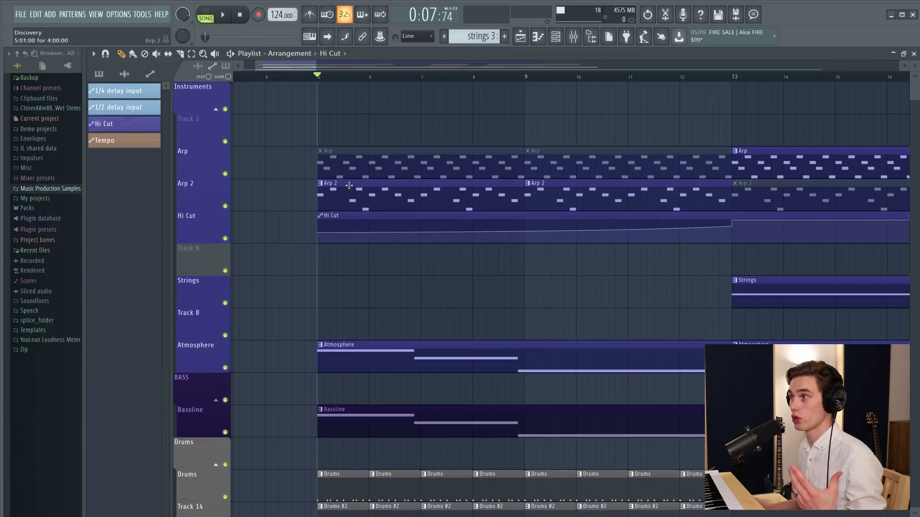
Step: Try a unique copy of the bar 5 Arp 2 pattern clip on Track 2, and remove it
left_click_drag(340, 185, 340, 120)
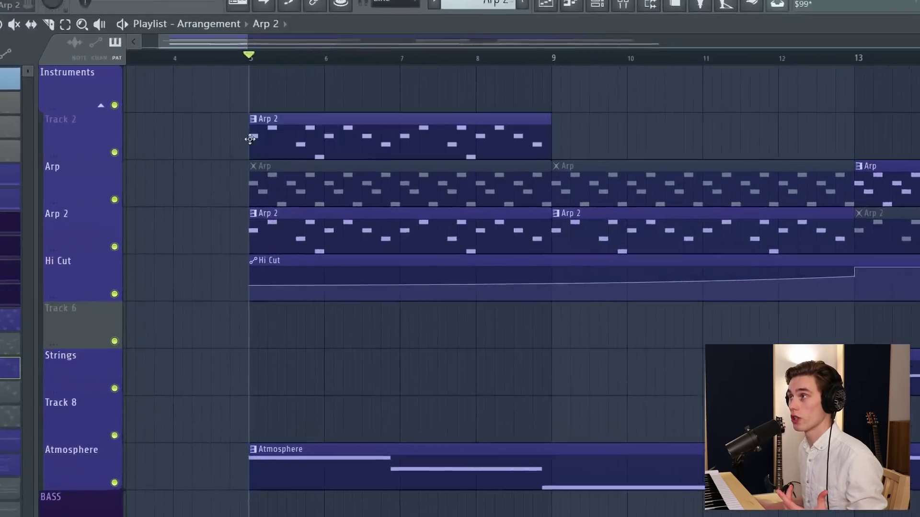
left_click(319, 118)
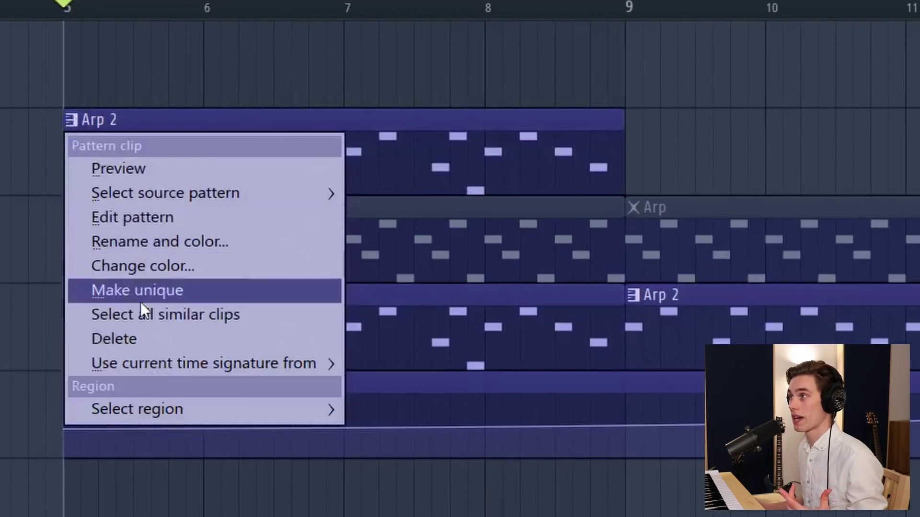
left_click(142, 302)
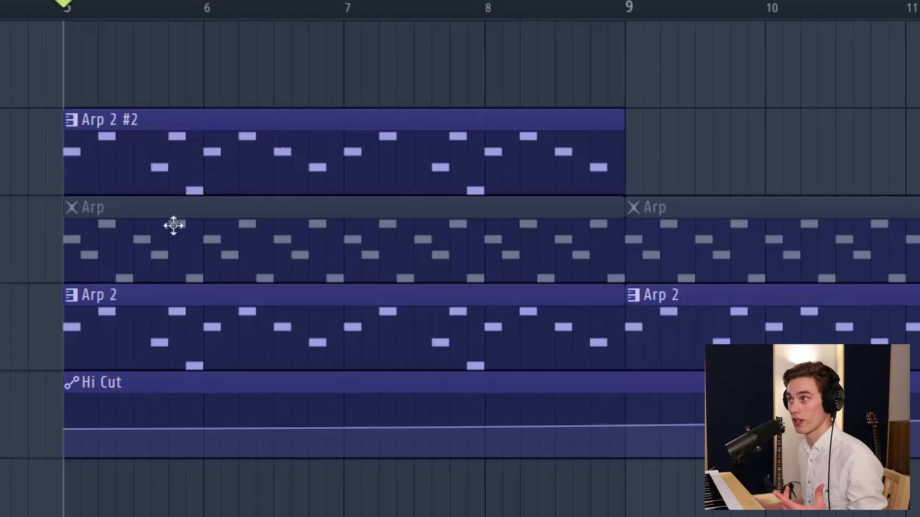
right_click(187, 154)
Step: Place a copy of the Hi Cut automation clip on Track 6 at bar 5 and make it unique
left_click(94, 481)
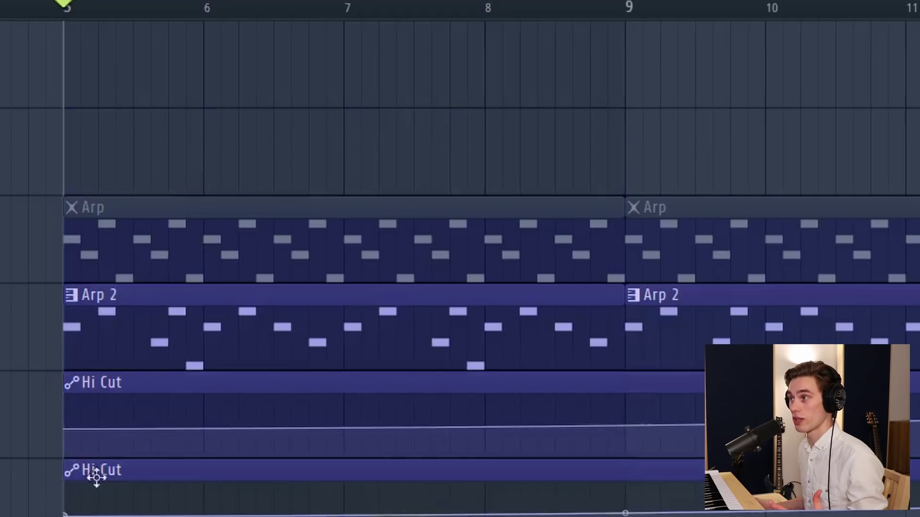
right_click(48, 223)
left_click(133, 406)
Step: Add two points to the Hi Cut #2 automation, the first at its minimum before bar 7 and the second at its maximum before bar 8
right_click(149, 255)
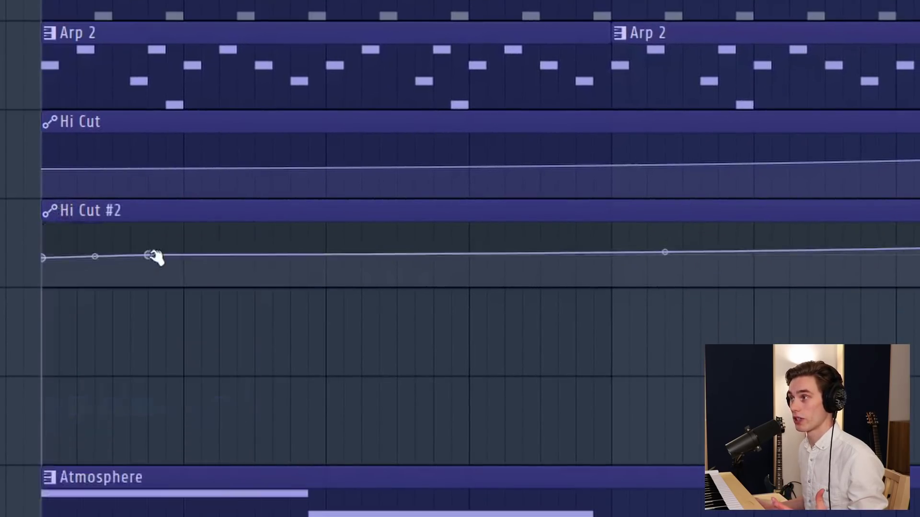
left_click_drag(149, 254, 201, 287)
right_click(422, 264)
left_click_drag(421, 264, 450, 221)
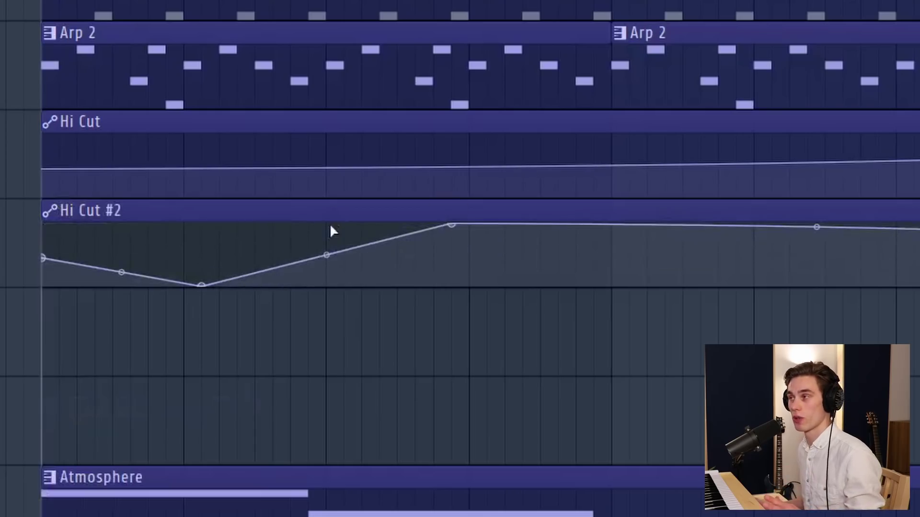
left_click(358, 156)
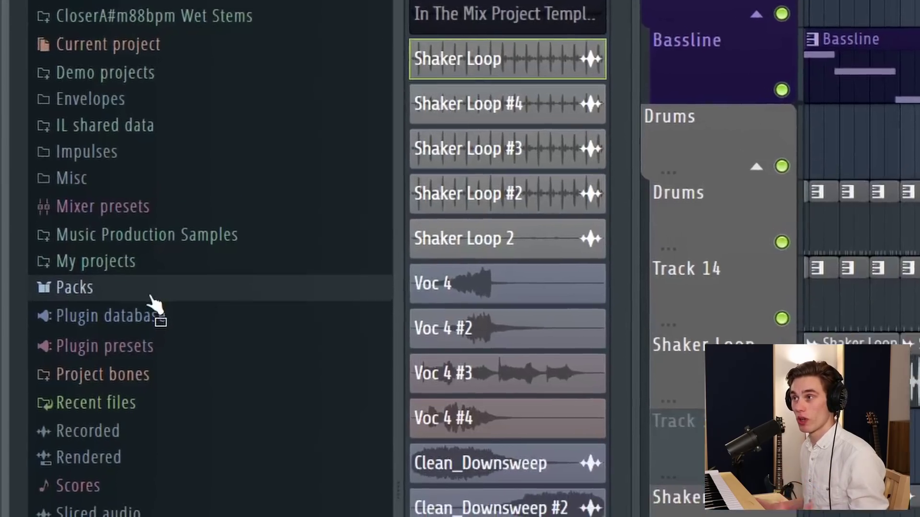
Step: Search within the Packs folder for "Strings" and locate the Strings Section instrument in the results
right_click(119, 361)
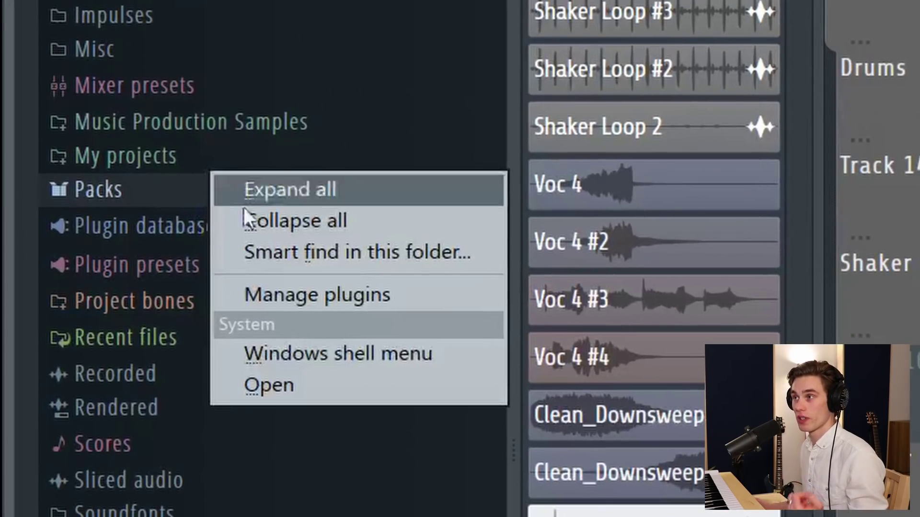
left_click(274, 246)
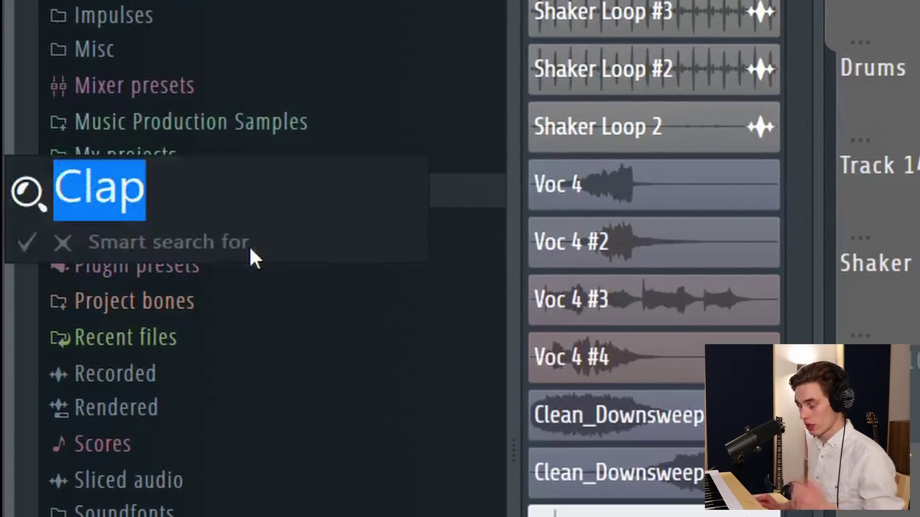
key("BackSpace")
type("Strings")
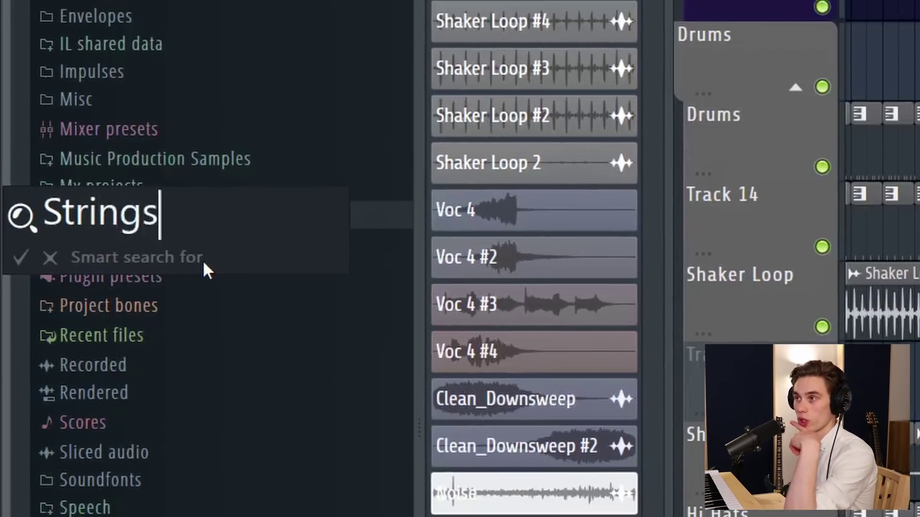
key("Return")
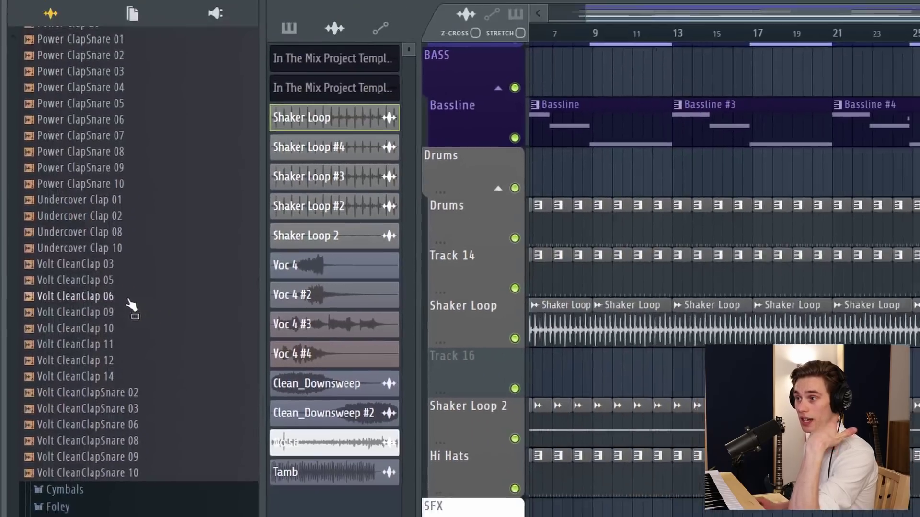
scroll(137, 269, "down", 5)
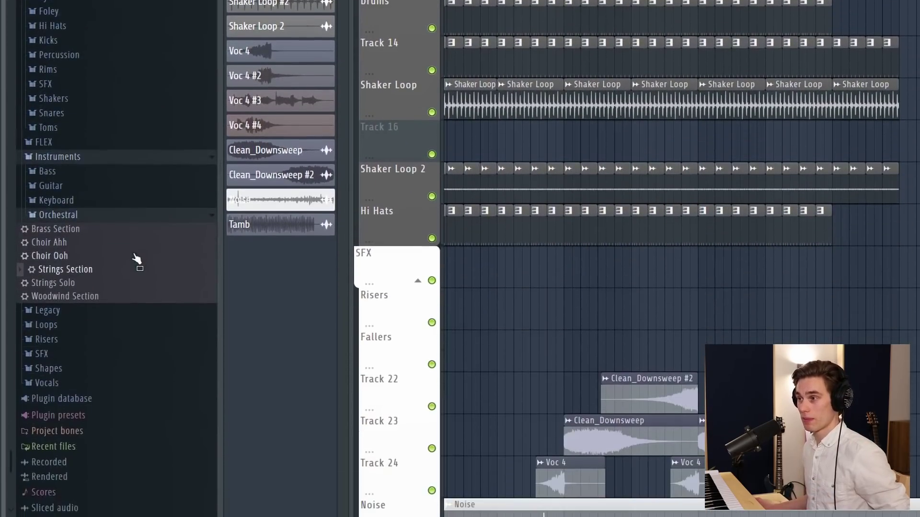
left_click_drag(134, 255, 65, 271)
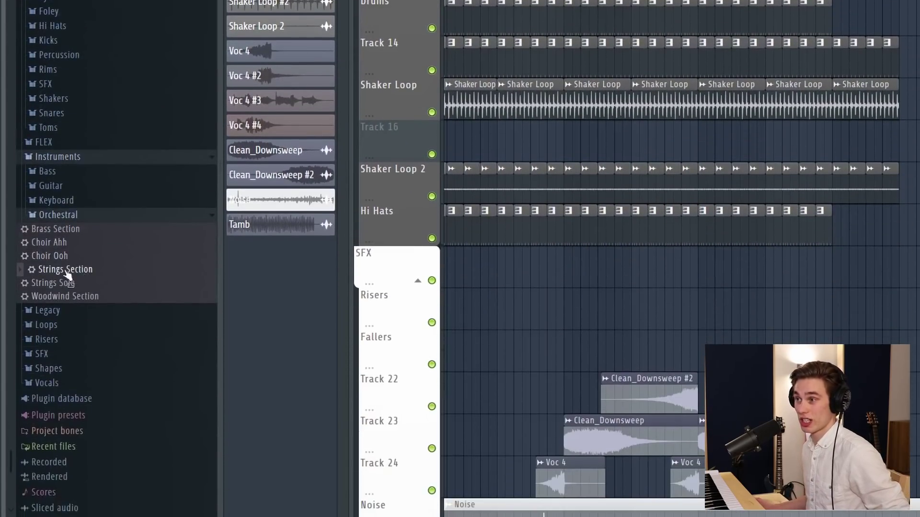
Step: Load the Strings Section instrument into the channel rack and close its plugin window
key("F6")
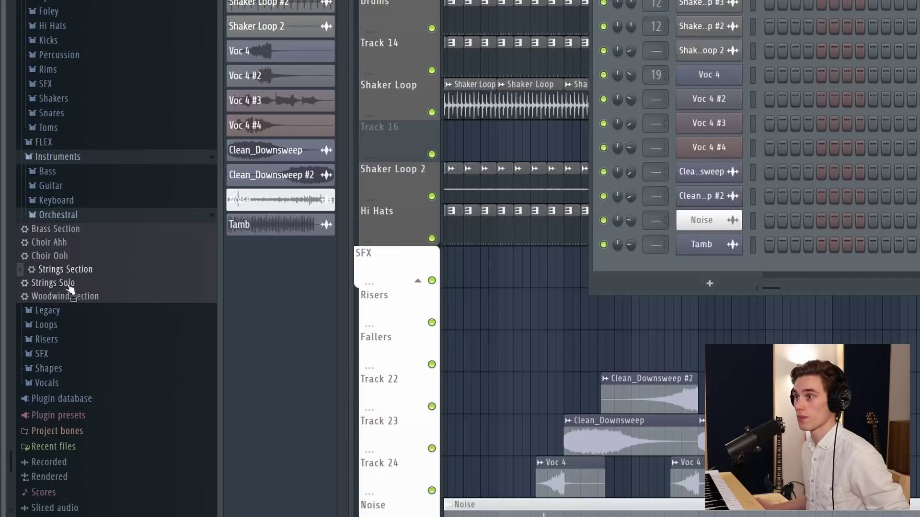
left_click_drag(74, 269, 741, 242)
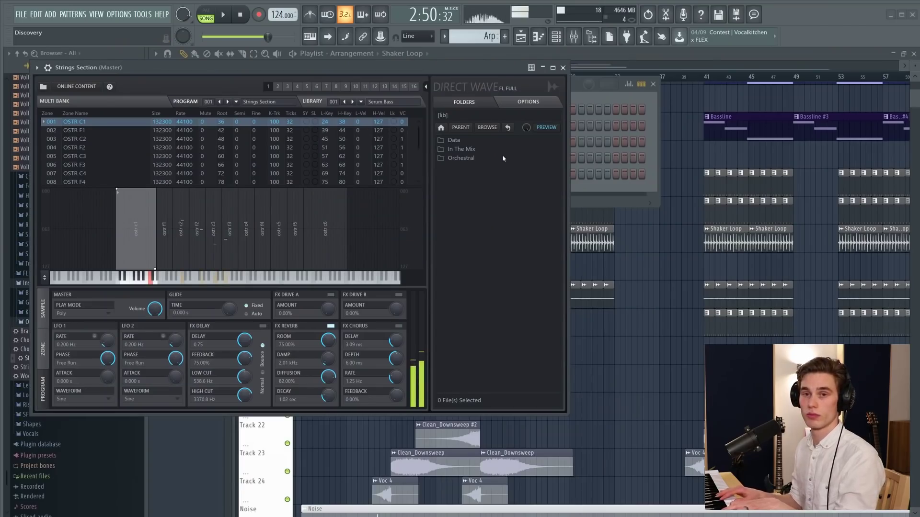
left_click(563, 68)
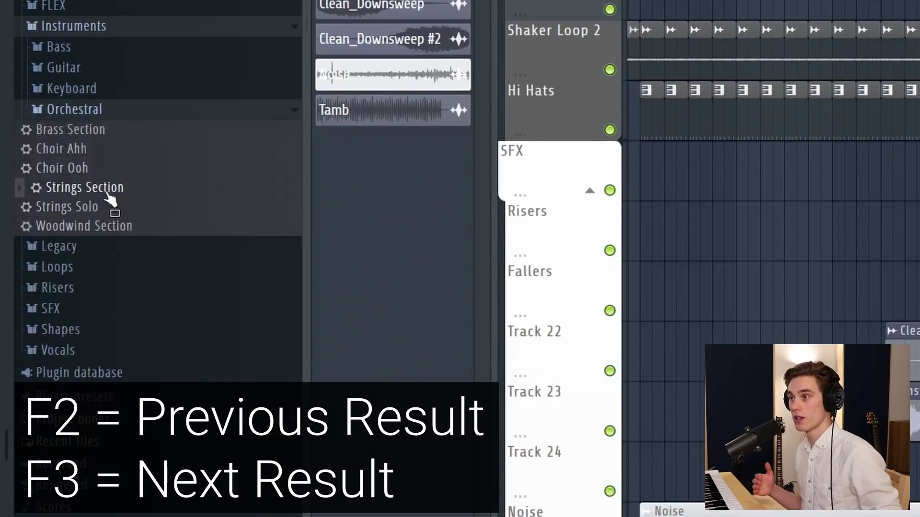
Step: Jump to the next result of the Strings search in the browser
key("F3")
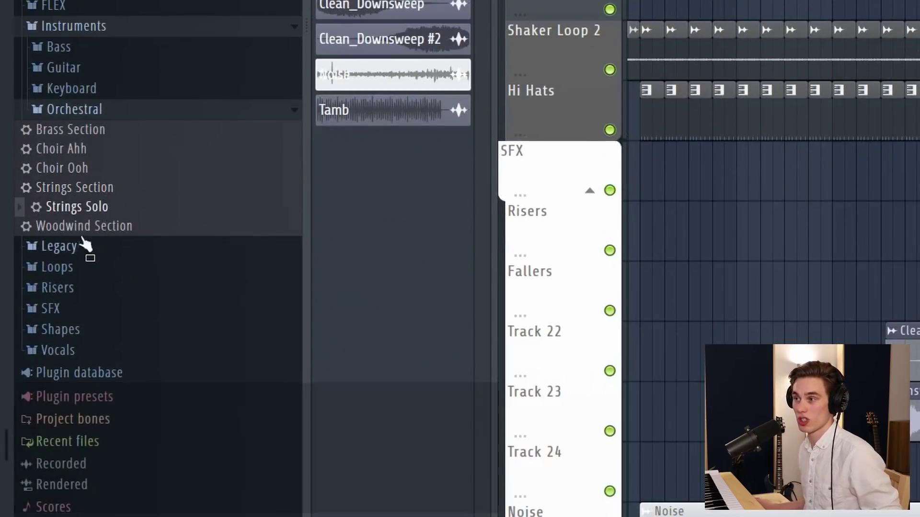
Step: Jump through the remaining Strings results in the Packs folder to the Orchestral Strings samples under Legacy
key("F3")
scroll(112, 304, "down", 1)
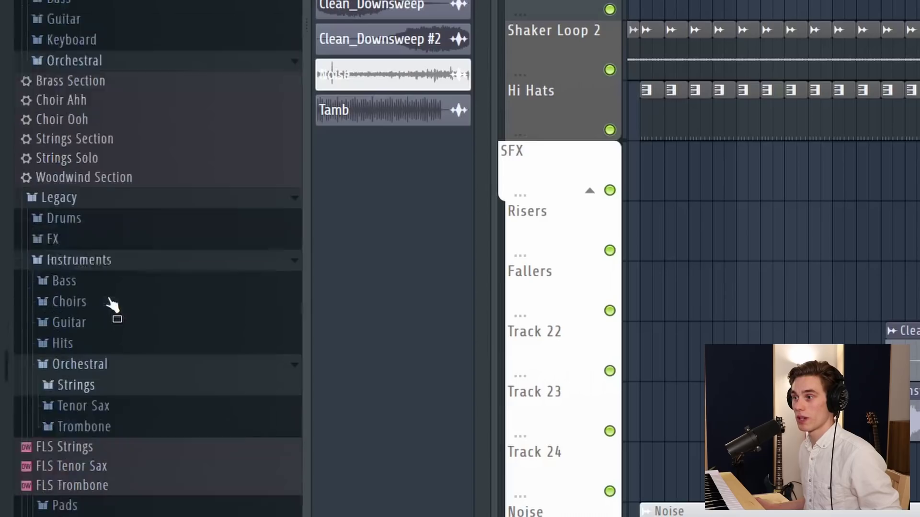
key("F3")
key("F3")
key("F2")
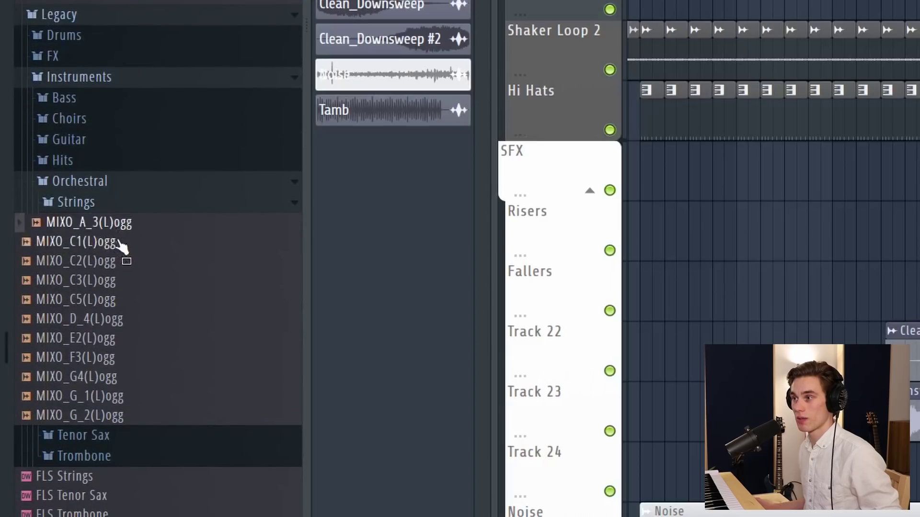
Step: Audition the MIXO samples in the Orchestral Strings folder one after another, down to FLS Strings
key("Down")
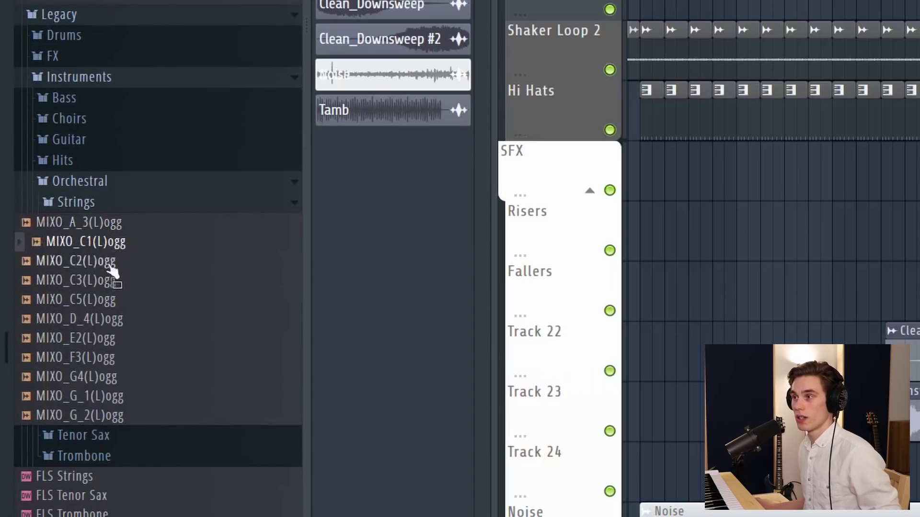
key("Down")
key("Down")
key("Down")
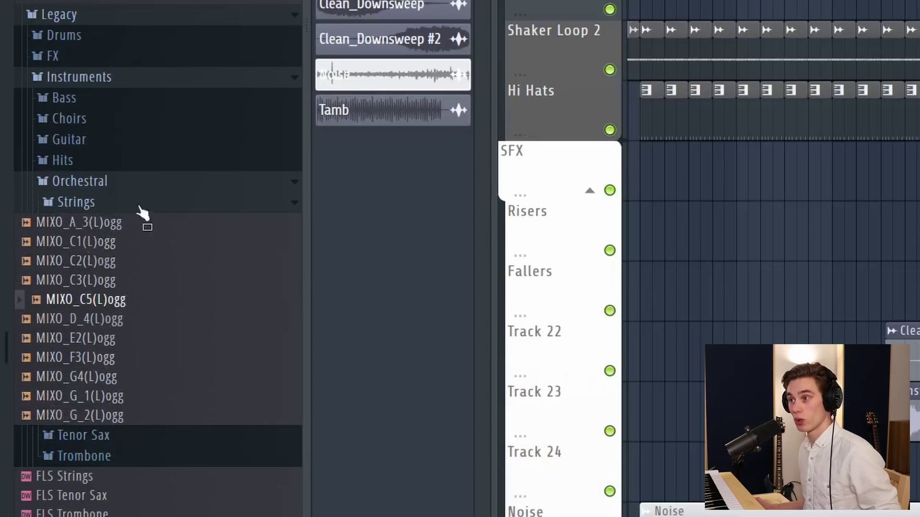
key("Down")
key("Down")
key("Down")
key("Down")
key("Down")
Step: Audition the sounds in the Legacy instruments' Strings folder, from DNC_OrionString through String patch 3 and beyond
key("Down")
key("Down")
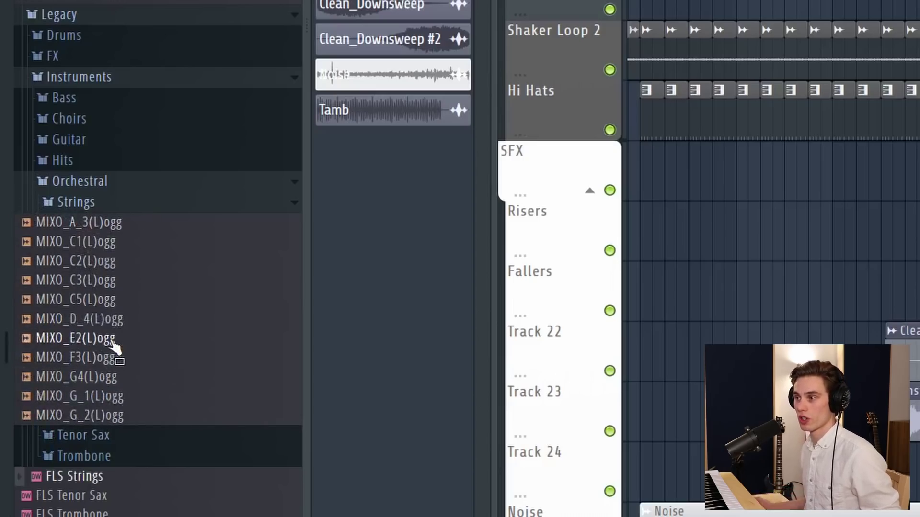
scroll(227, 337, "down", 4)
left_click(226, 337)
key("Down")
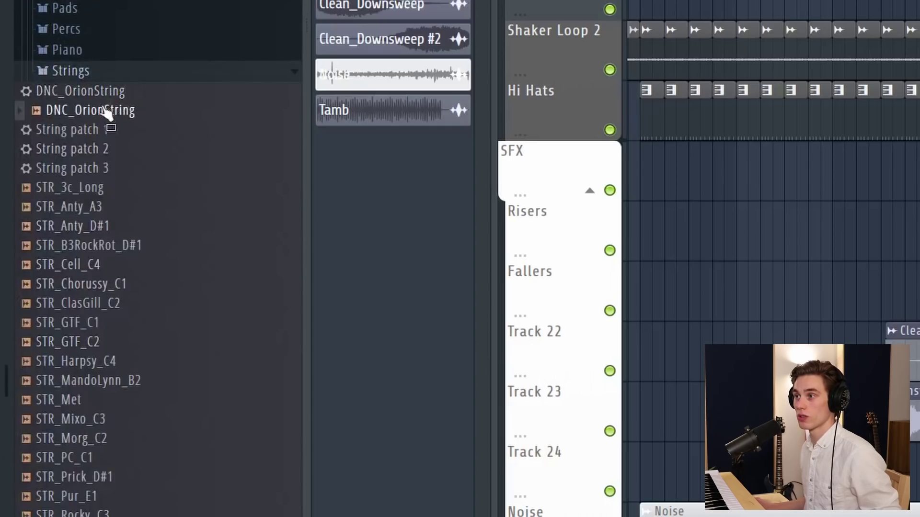
key("Down")
key("Down")
key("Down")
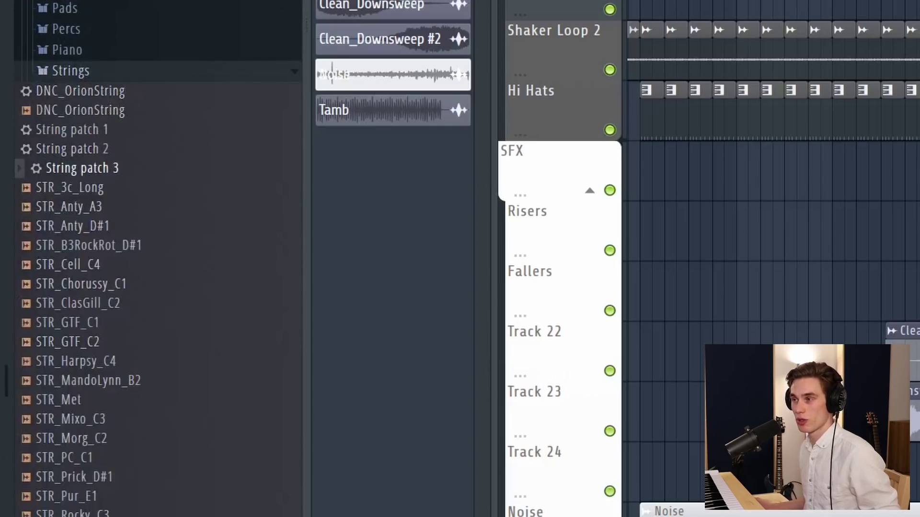
key("Down")
key("Down")
key("Down")
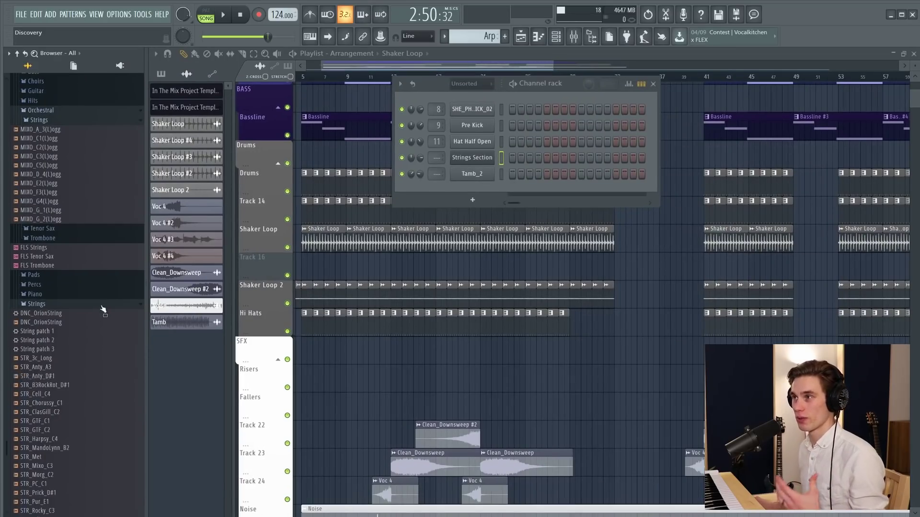
scroll(105, 335, "up", 10)
left_click(121, 391)
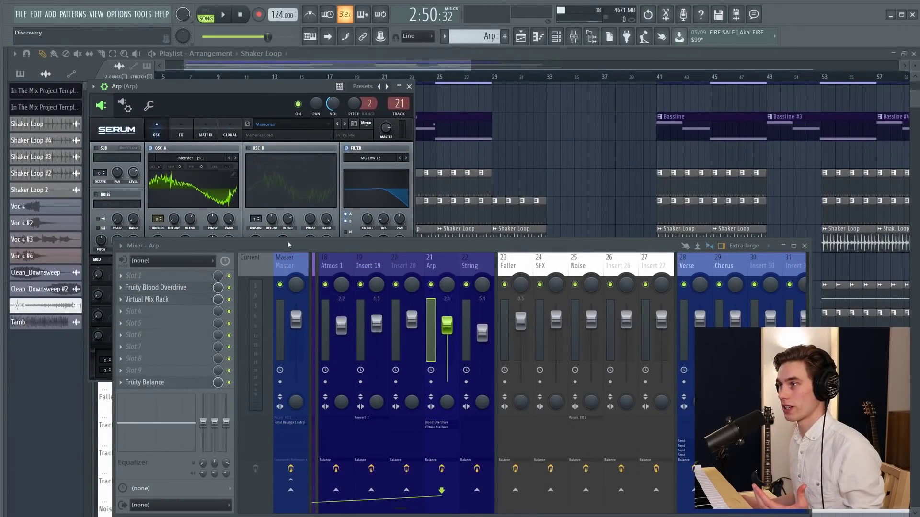
Step: Close the mixer, reposition the Arp Serum window, and return focus to an empty area of the playlist
left_click_drag(289, 244, 292, 234)
left_click(807, 236)
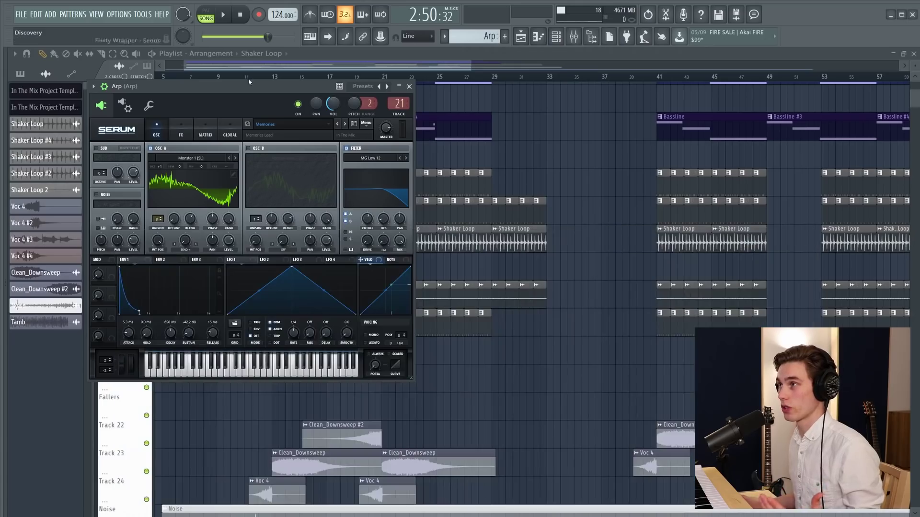
left_click_drag(254, 90, 253, 101)
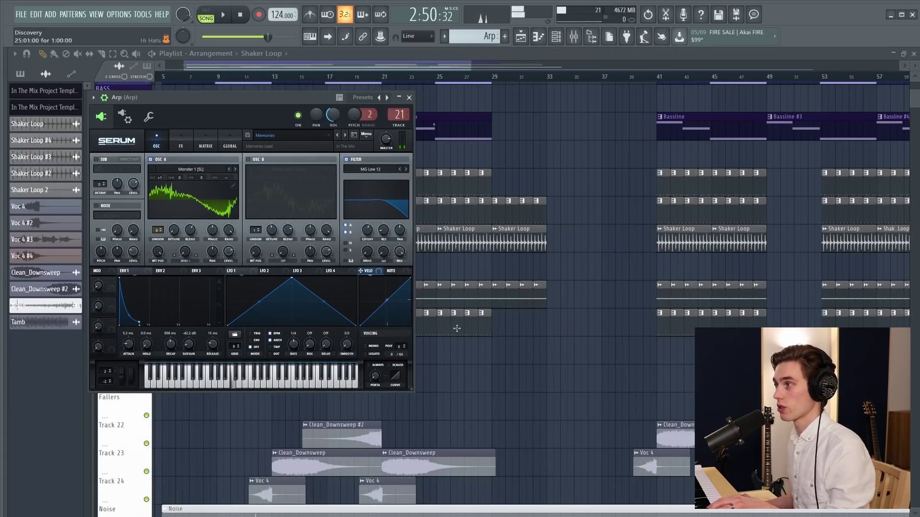
left_click(512, 323)
right_click(530, 329)
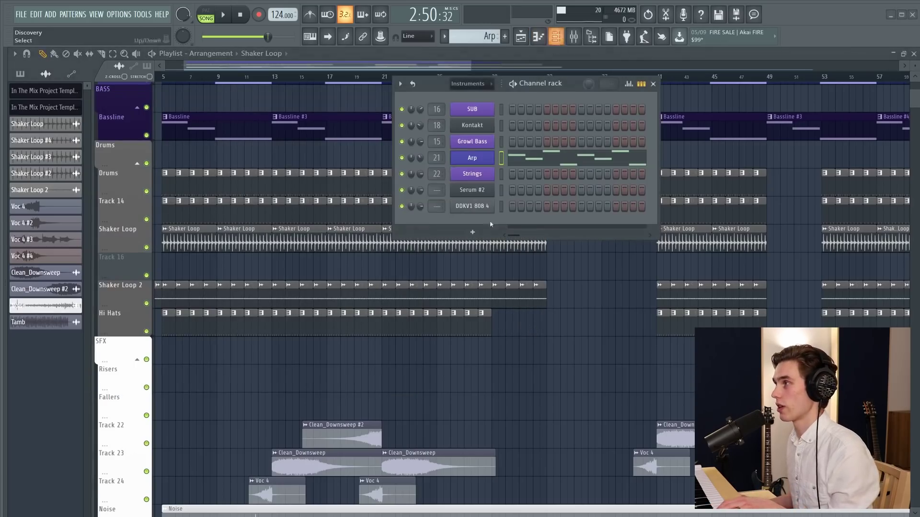
Step: Reopen the Arp plugin from the channel rack along with the mixer, return focus to the playlist, and close the channel rack
left_click(555, 36)
left_click(481, 161)
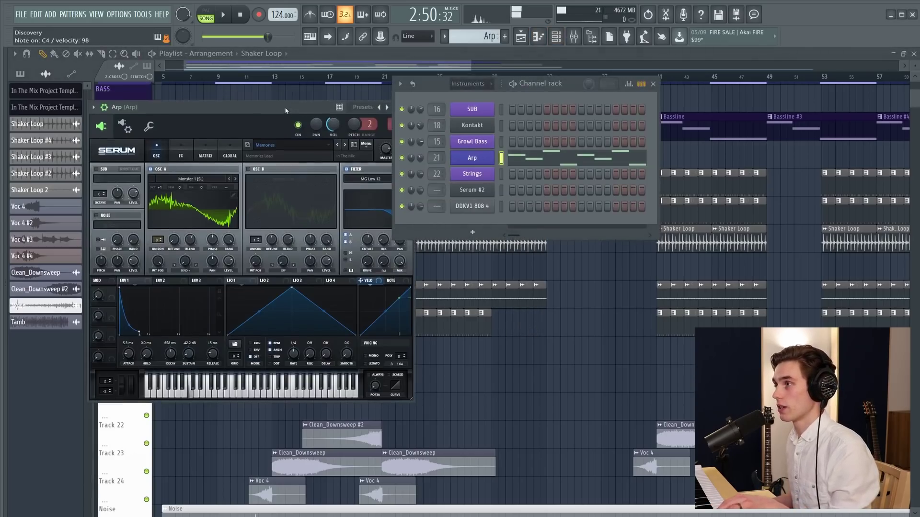
left_click(574, 36)
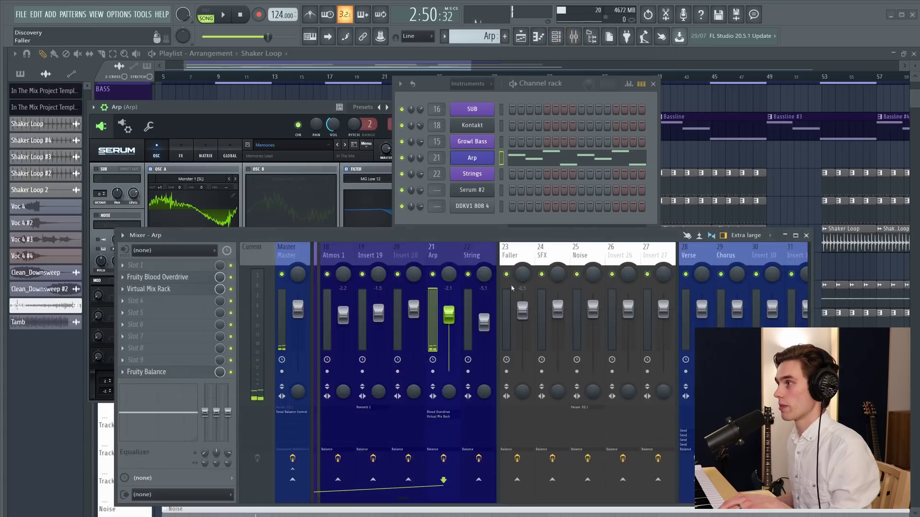
left_click(717, 153)
right_click(723, 154)
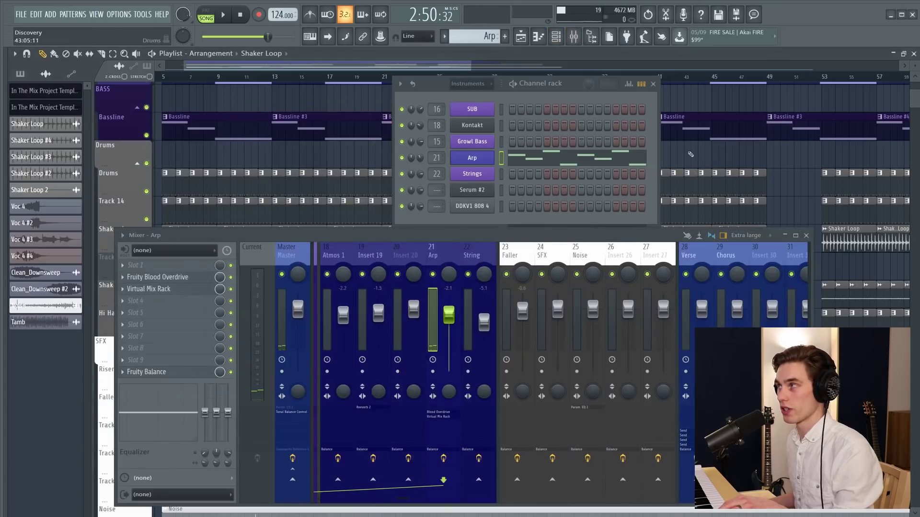
left_click(652, 84)
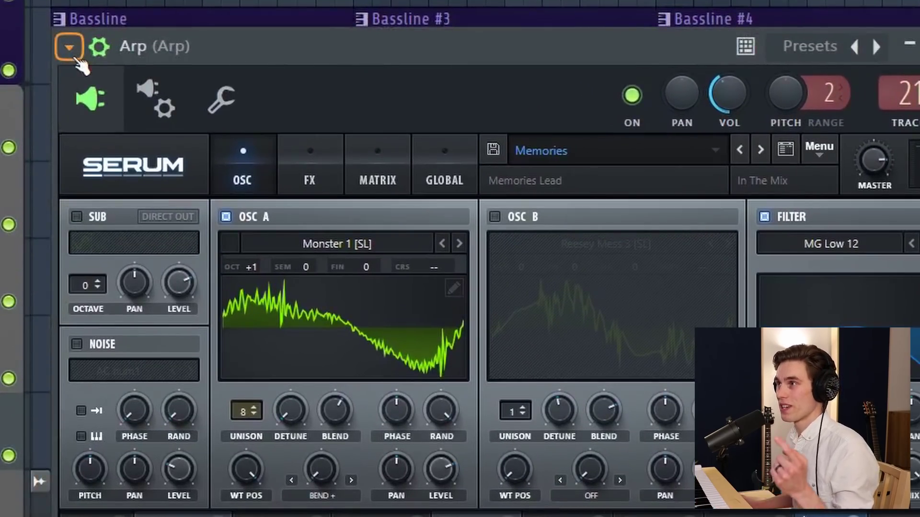
Step: Set the Arp plugin window to Detached and reposition it with the mixer open
left_click(70, 48)
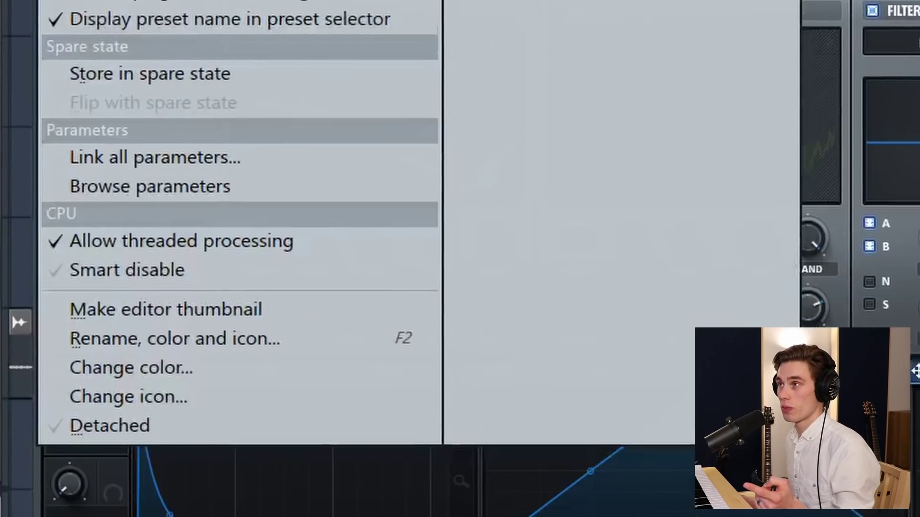
key("Escape")
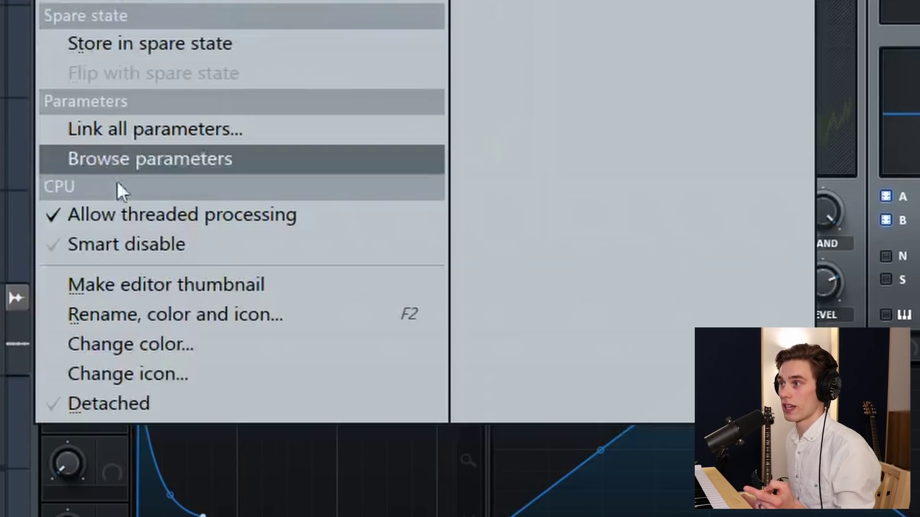
left_click(162, 405)
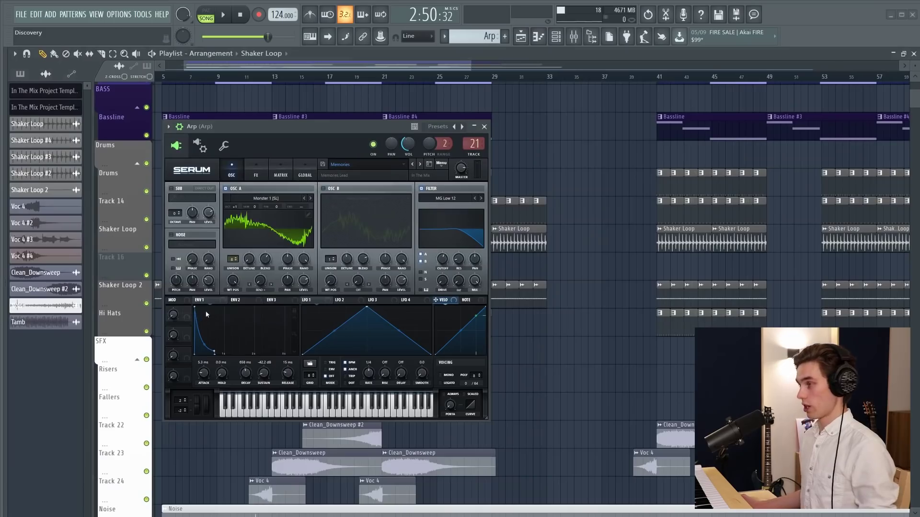
key("F9")
left_click_drag(312, 126, 263, 130)
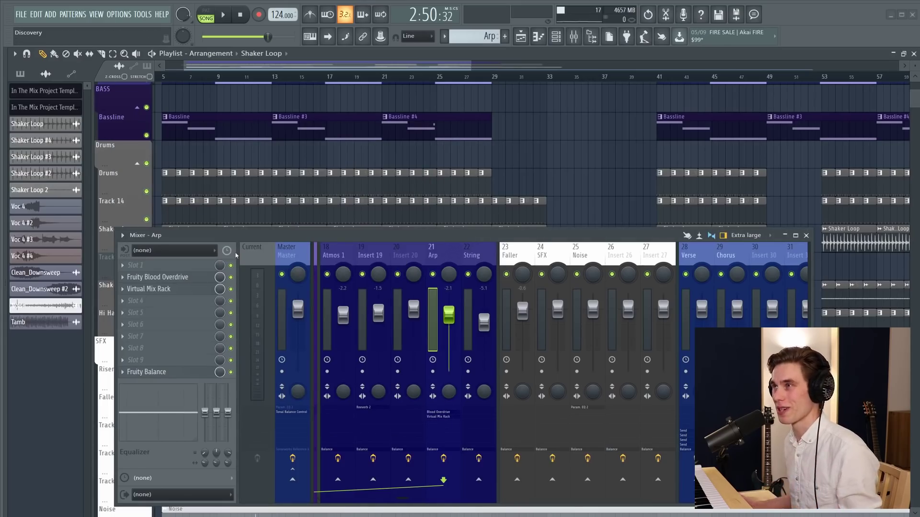
Step: Toggle the Detach all plugins option in the general settings
key("F9")
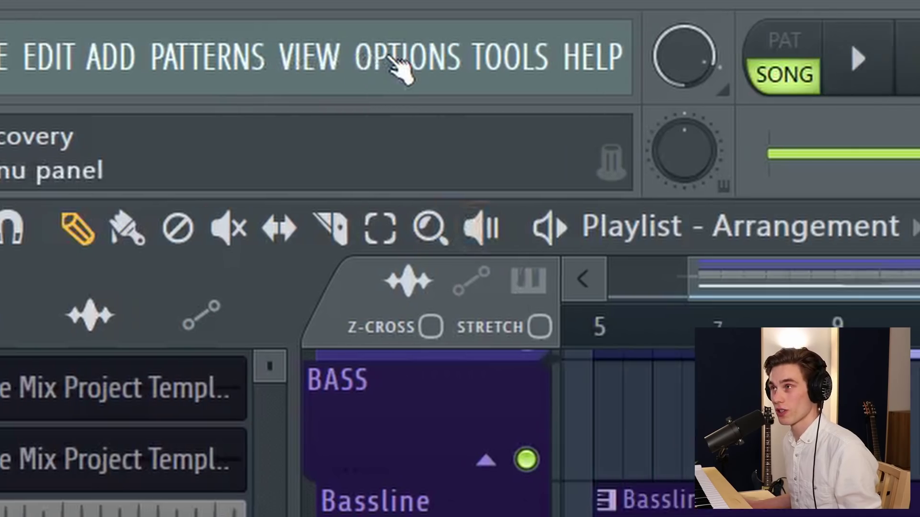
left_click(498, 63)
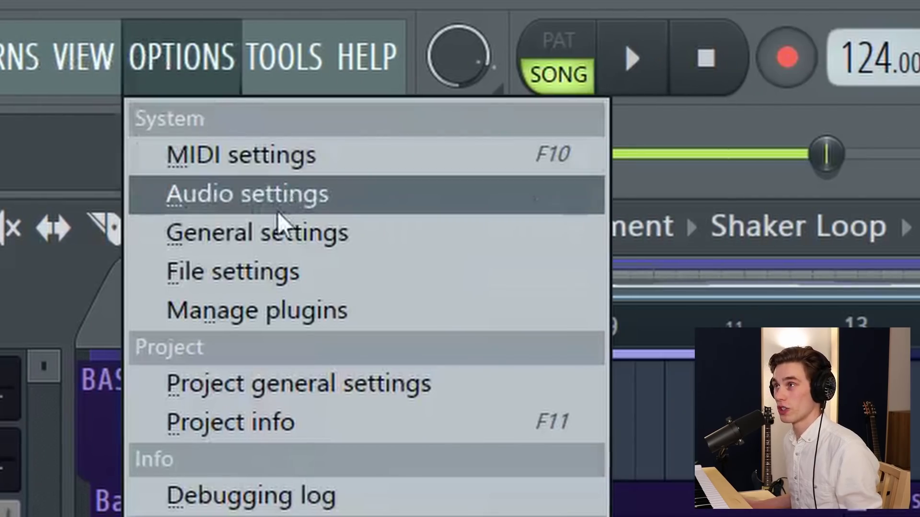
left_click(278, 231)
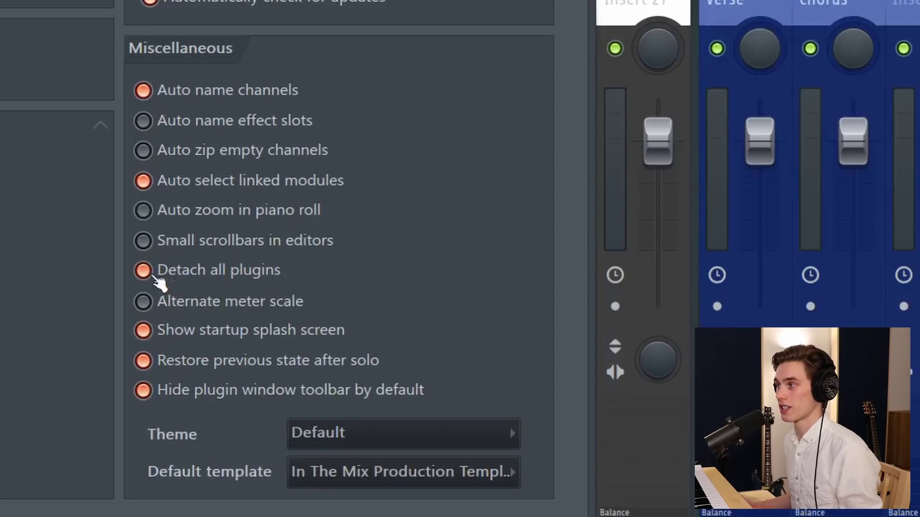
left_click(147, 276)
left_click(150, 276)
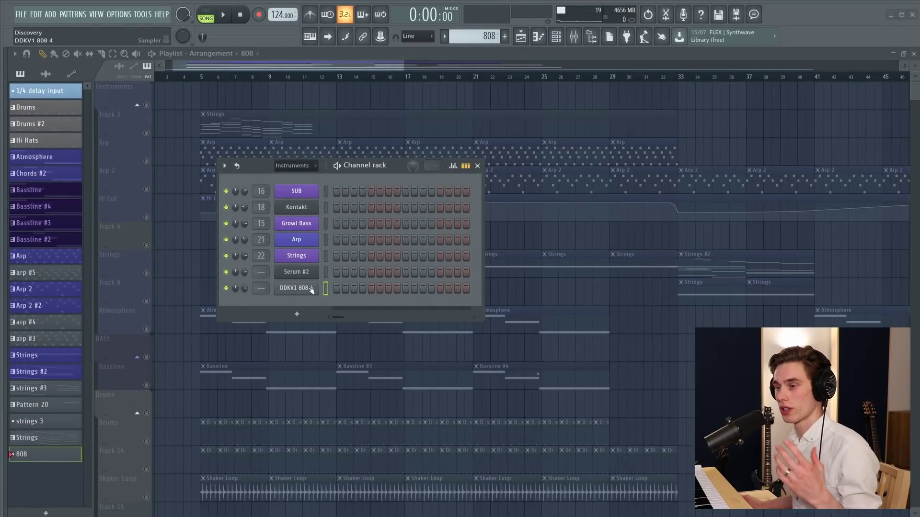
Step: Place DDKV1 808 4 hits on steps 1 and 11 of the 808 pattern and play it
left_click(309, 288)
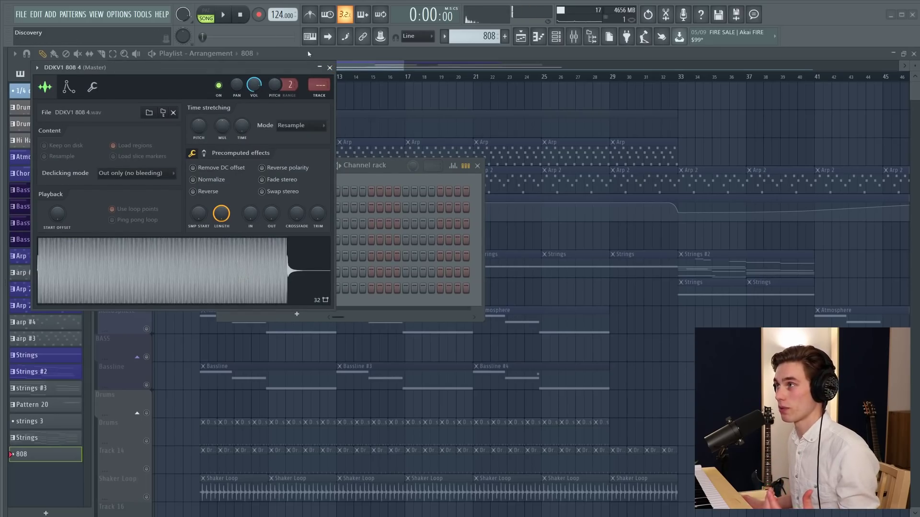
left_click(330, 67)
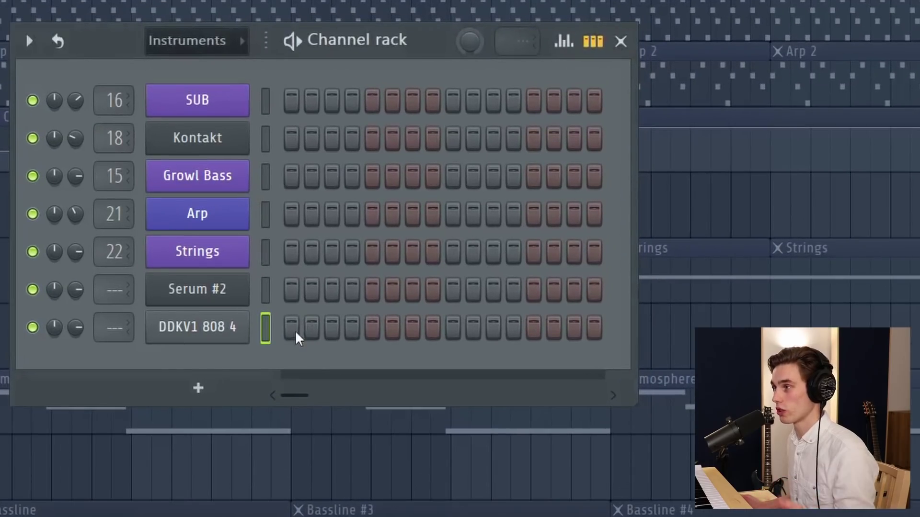
left_click(293, 331)
left_click(474, 329)
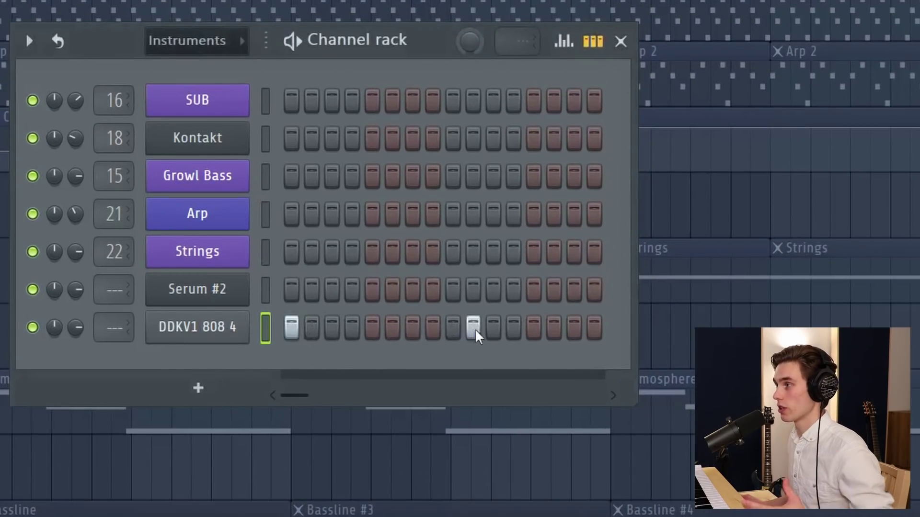
left_click(473, 329)
left_click(493, 329)
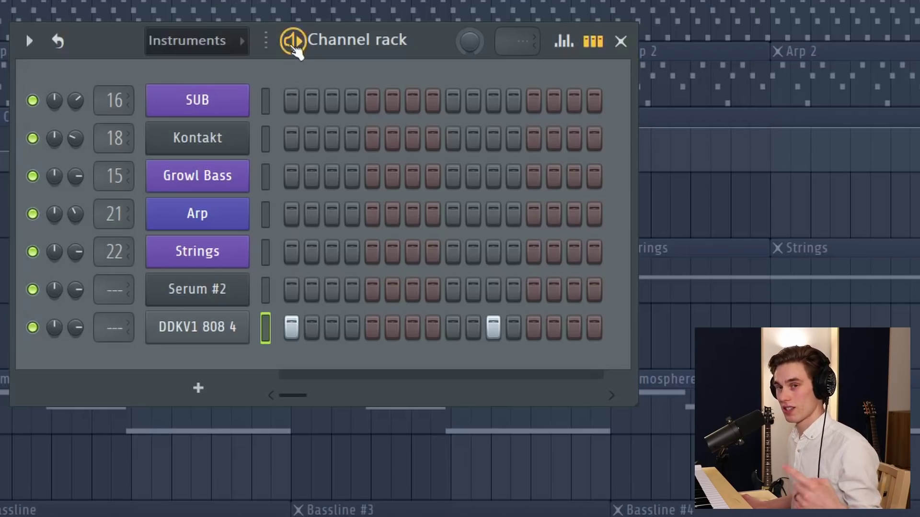
key("space")
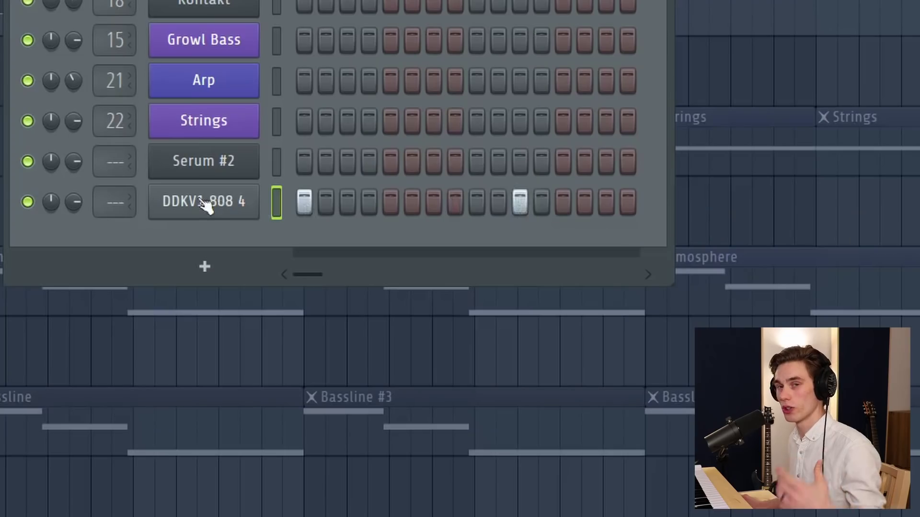
Step: Enable Cut itself for the DDKV1 808 4 channel and play the pattern again
right_click(202, 205)
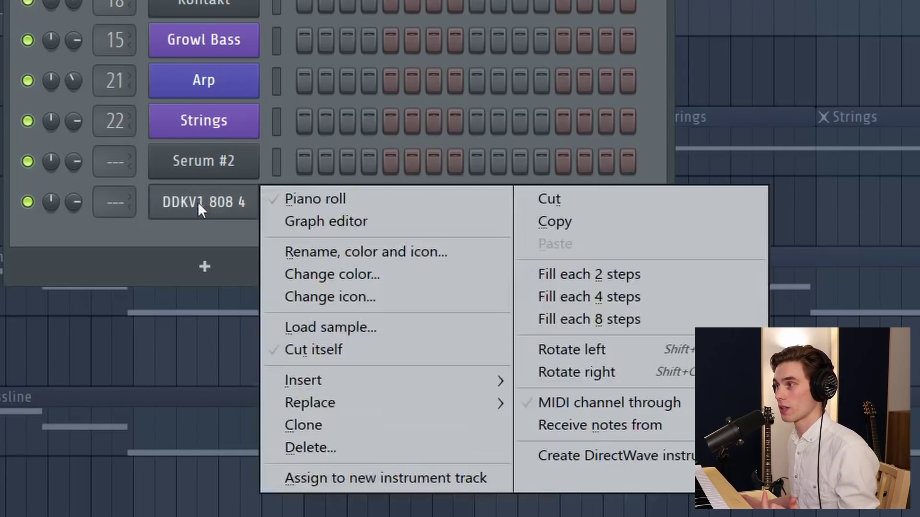
left_click(324, 342)
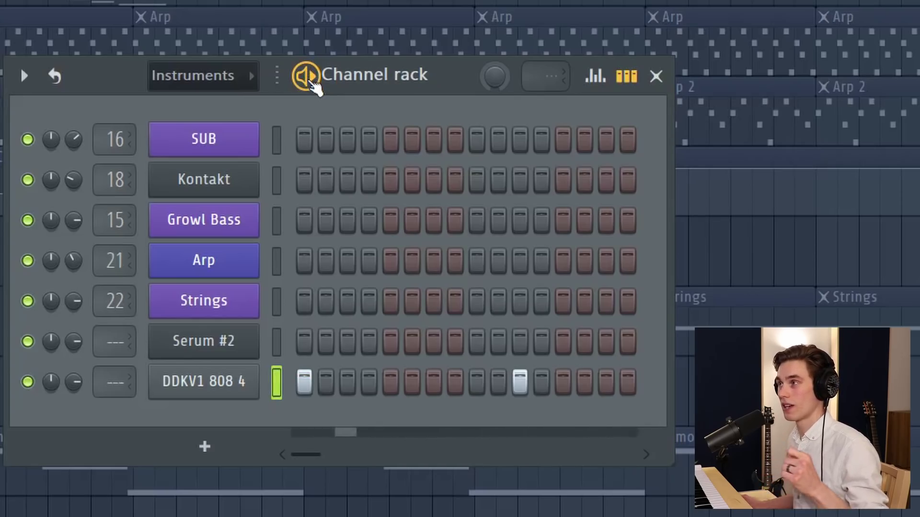
key("space")
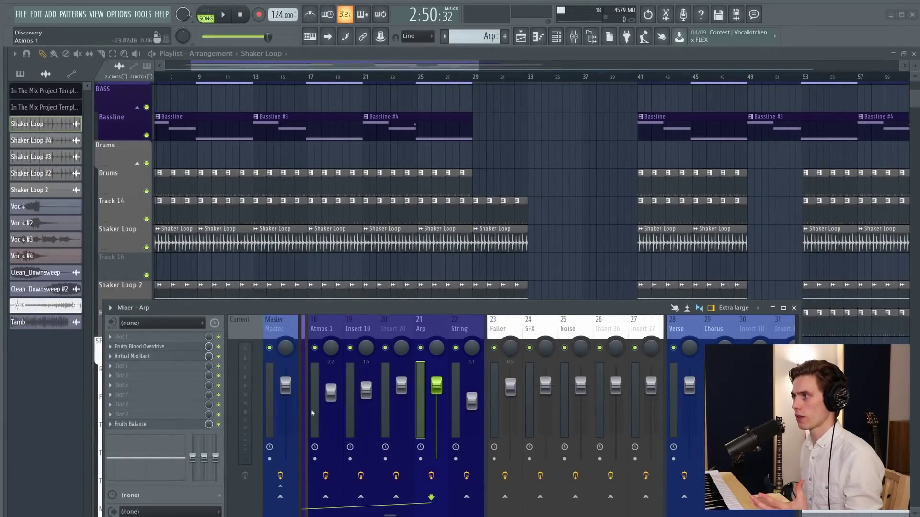
Step: Move the mixer window higher, enable the floating Hint bar, and place it above the mixer tracks
left_click_drag(429, 314, 436, 242)
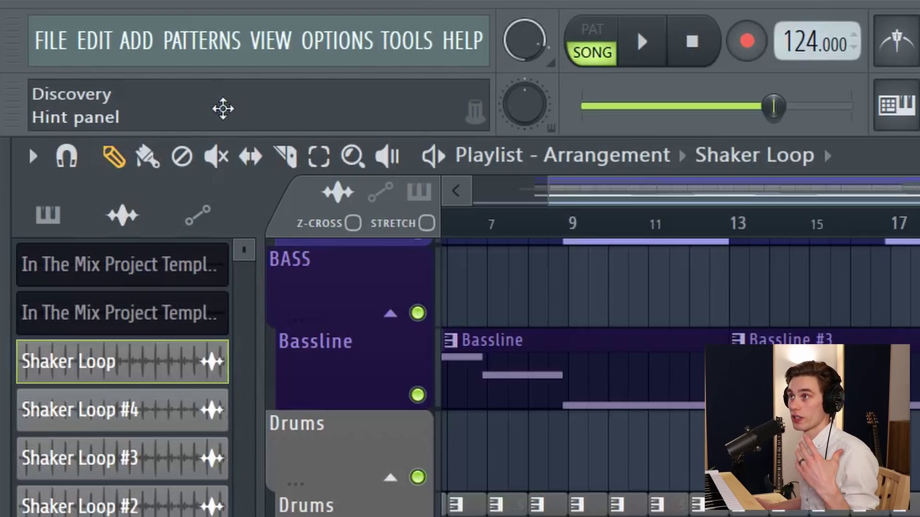
right_click(236, 112)
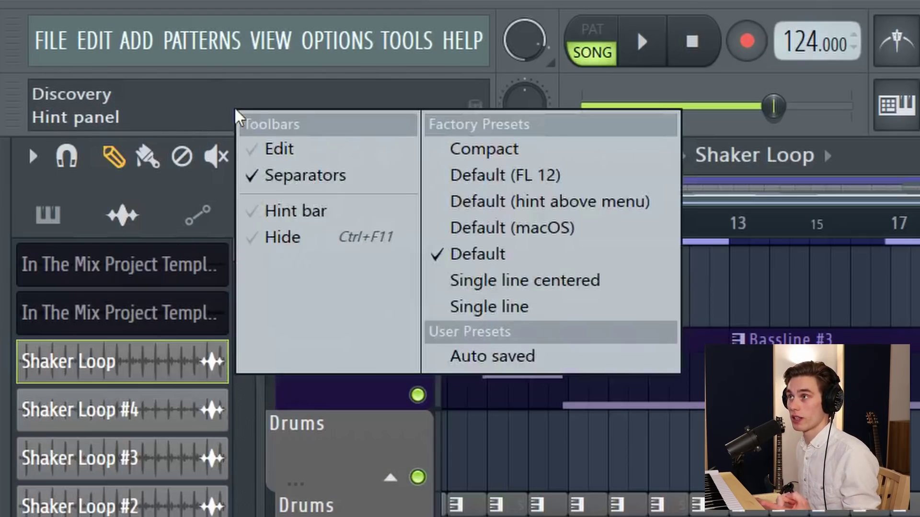
left_click(299, 211)
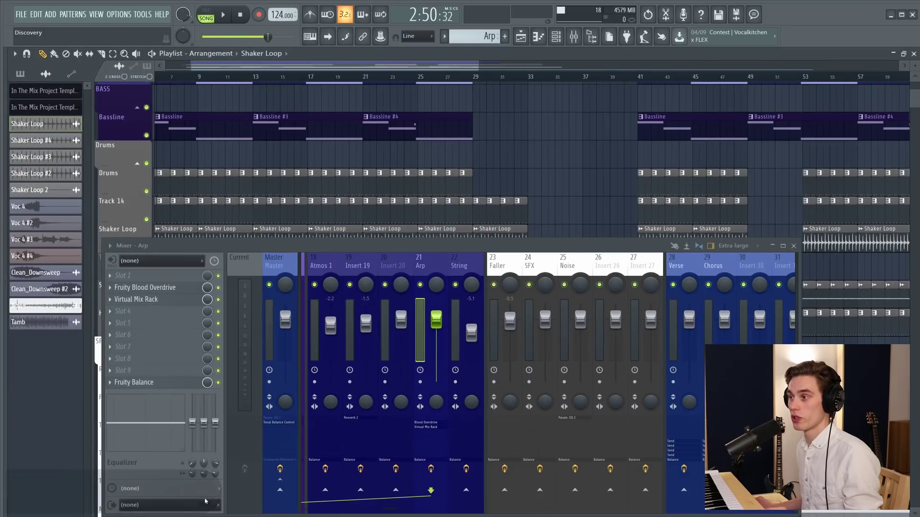
left_click_drag(197, 493, 452, 207)
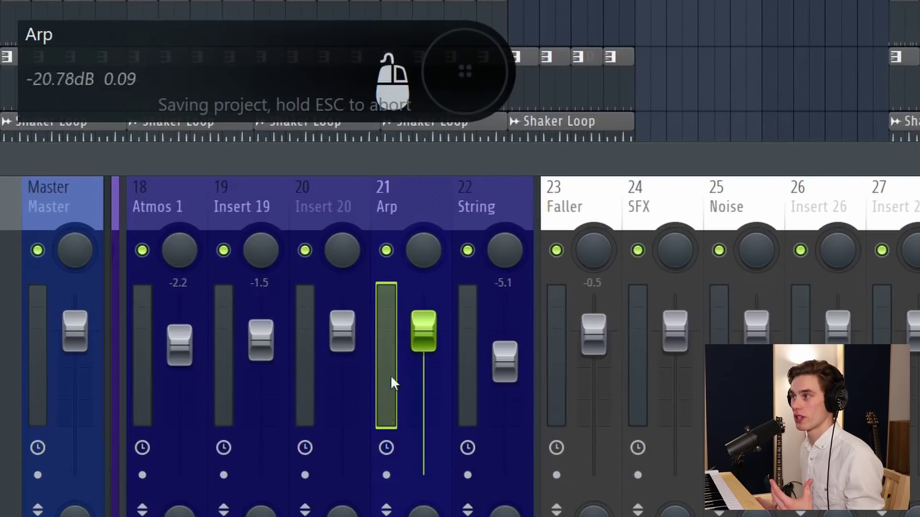
Step: Nudge the Arp mixer track's volume and stereo controls to read their hints, and turn off the floating Hint bar
mouse_move(433, 338)
left_mouse_down()
mouse_move(433, 359)
mouse_move(432, 335)
left_mouse_up()
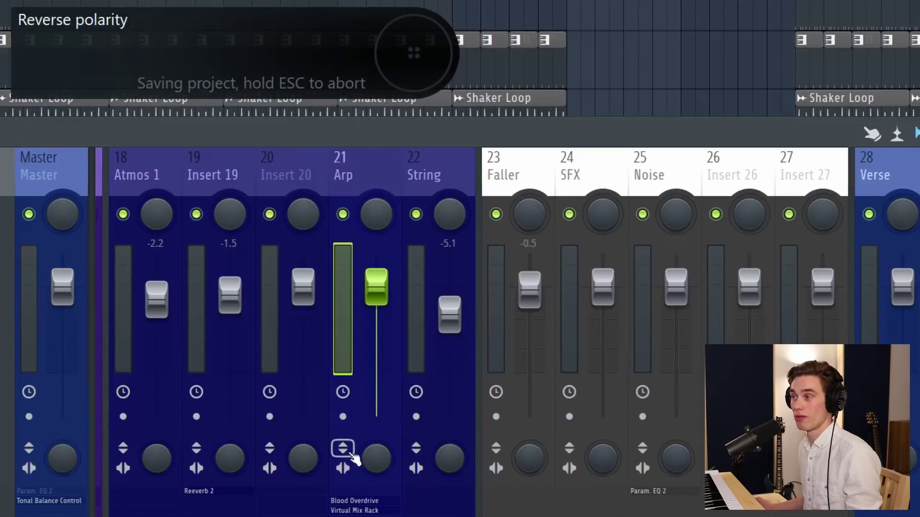
mouse_move(370, 461)
left_mouse_down()
mouse_move(370, 447)
mouse_move(370, 472)
left_mouse_up()
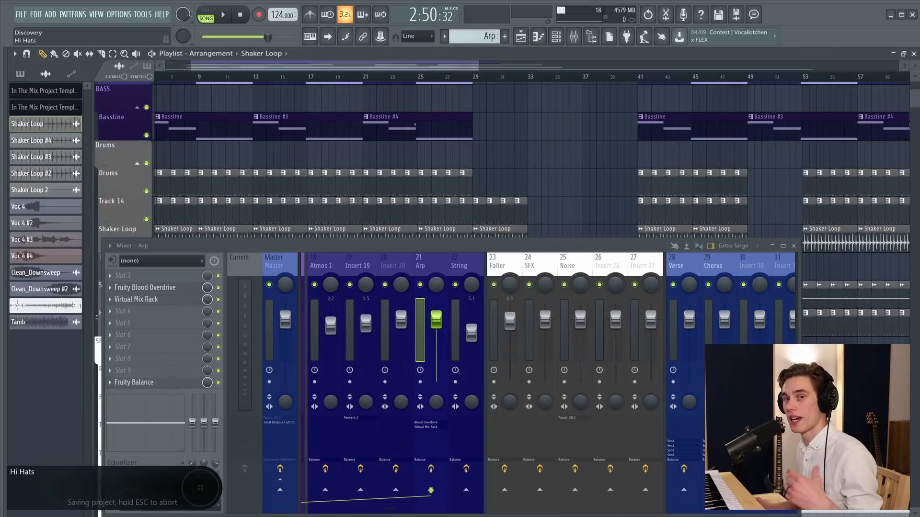
right_click(85, 36)
left_click(116, 71)
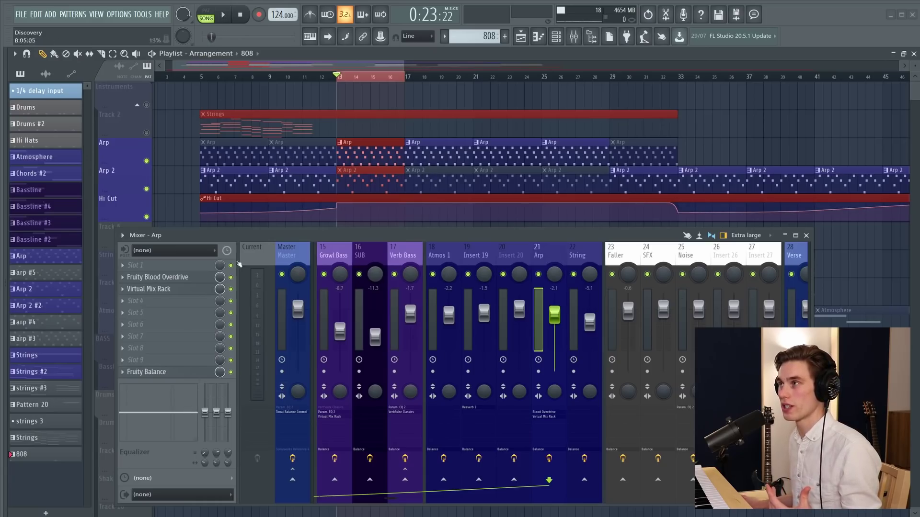
Step: Play the song and set the Arp track's equalizer to 90 Hz at -18 dB, 6.3 kHz at -11.8 dB and 3.5 kHz at -18 dB
left_click(225, 17)
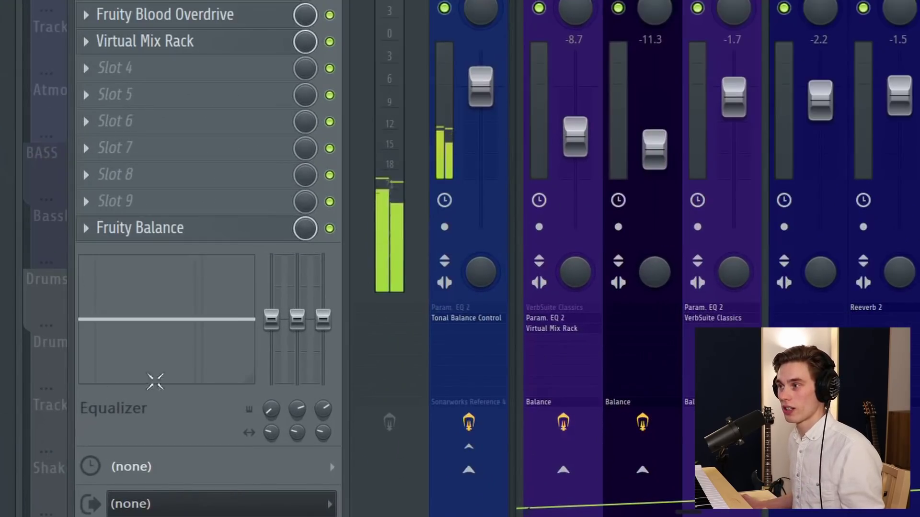
left_click_drag(323, 319, 290, 373)
left_click_drag(271, 319, 272, 384)
left_click_drag(149, 360, 170, 361)
left_click_drag(320, 389, 316, 369)
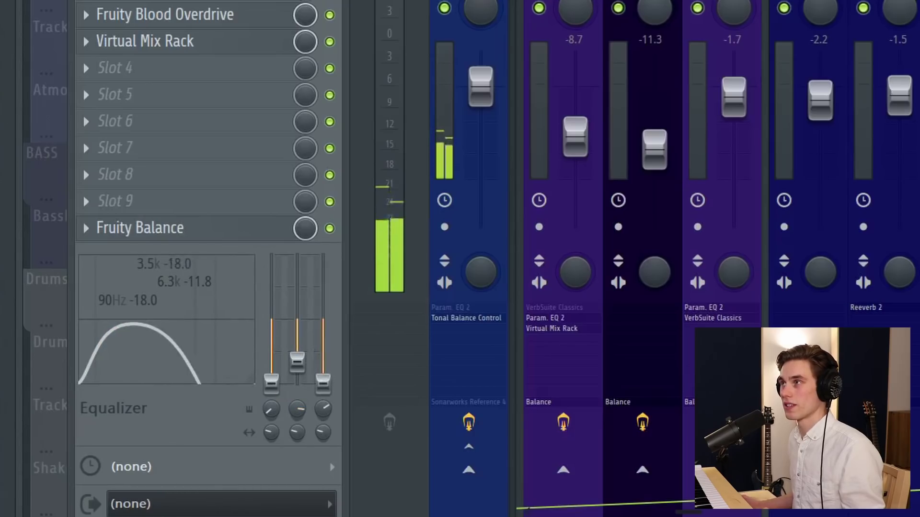